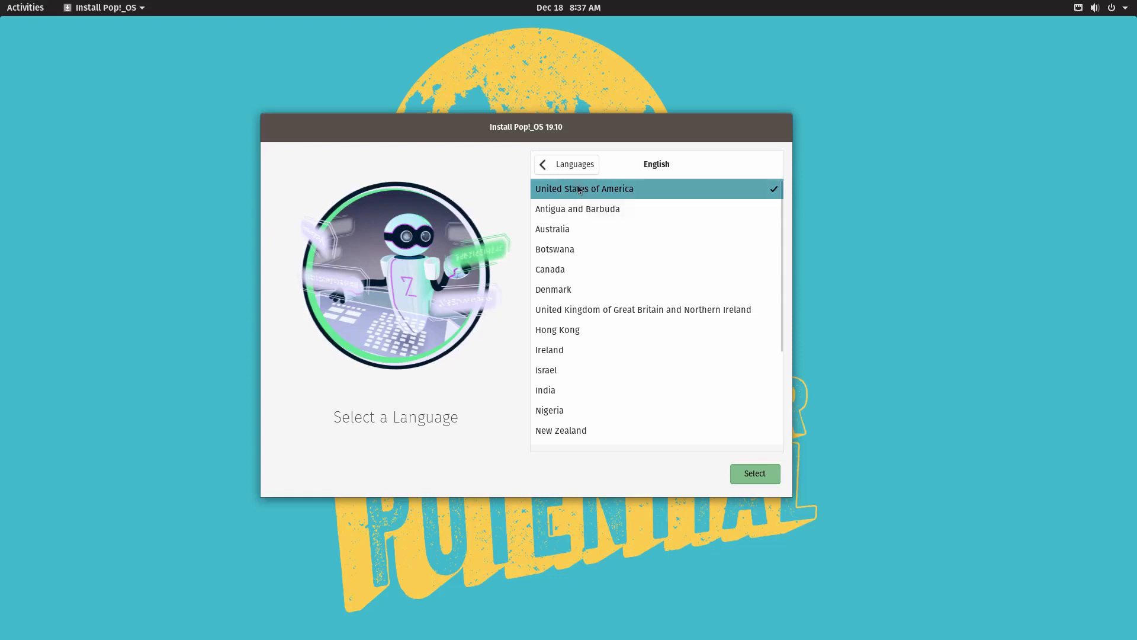
Keep the English (US) Default keyboard layout and choose the Custom (Advanced) installation
click(757, 481)
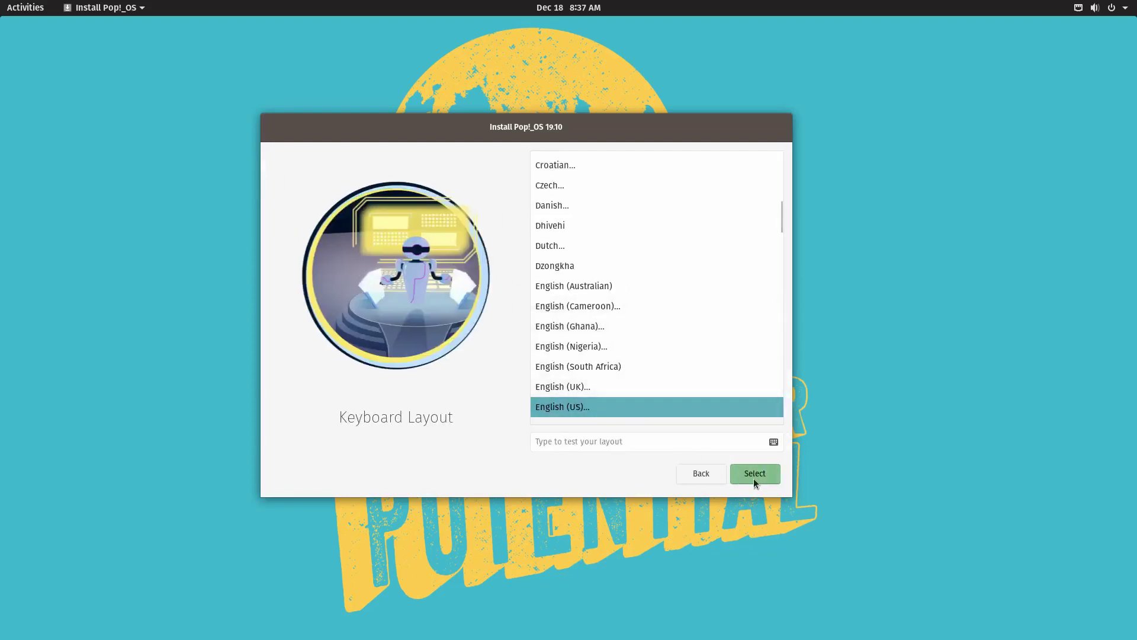
click(752, 474)
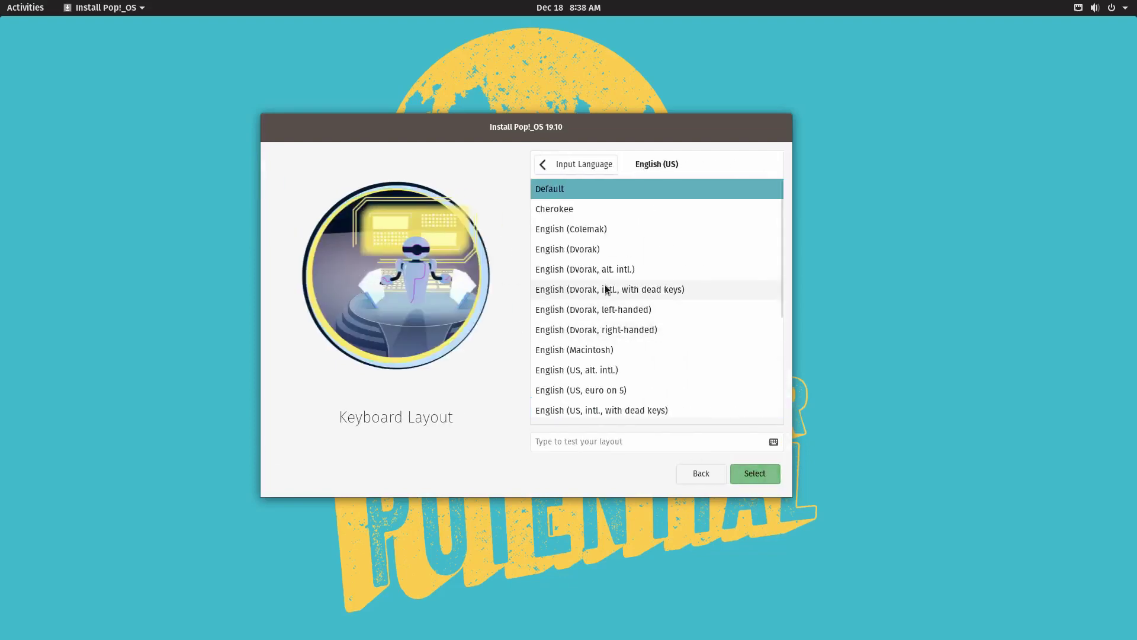
click(768, 478)
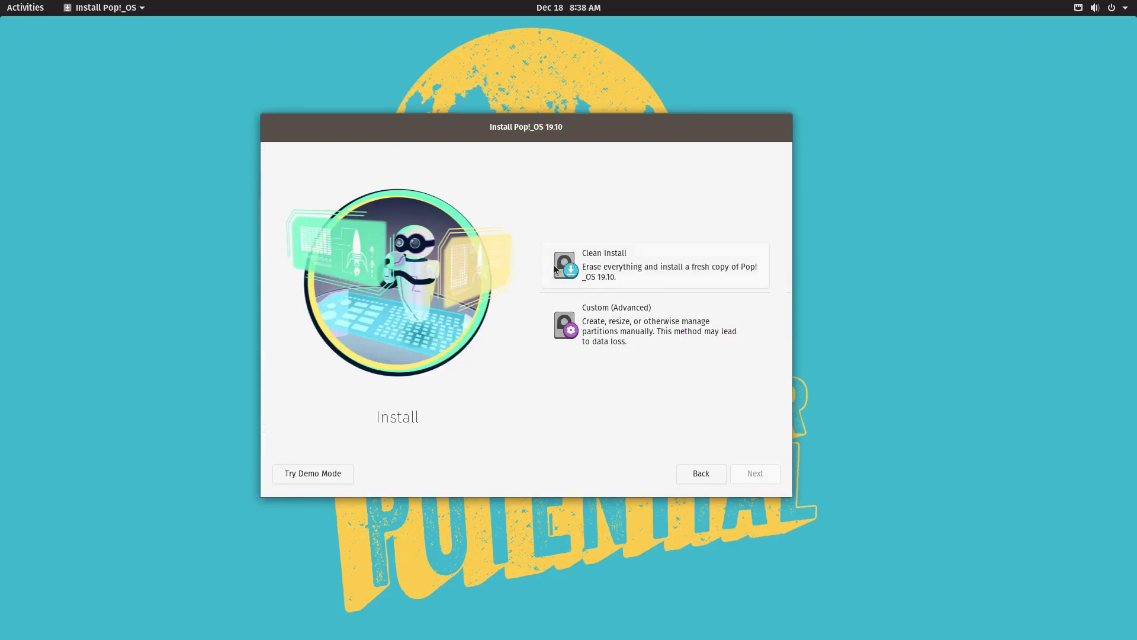
click(622, 329)
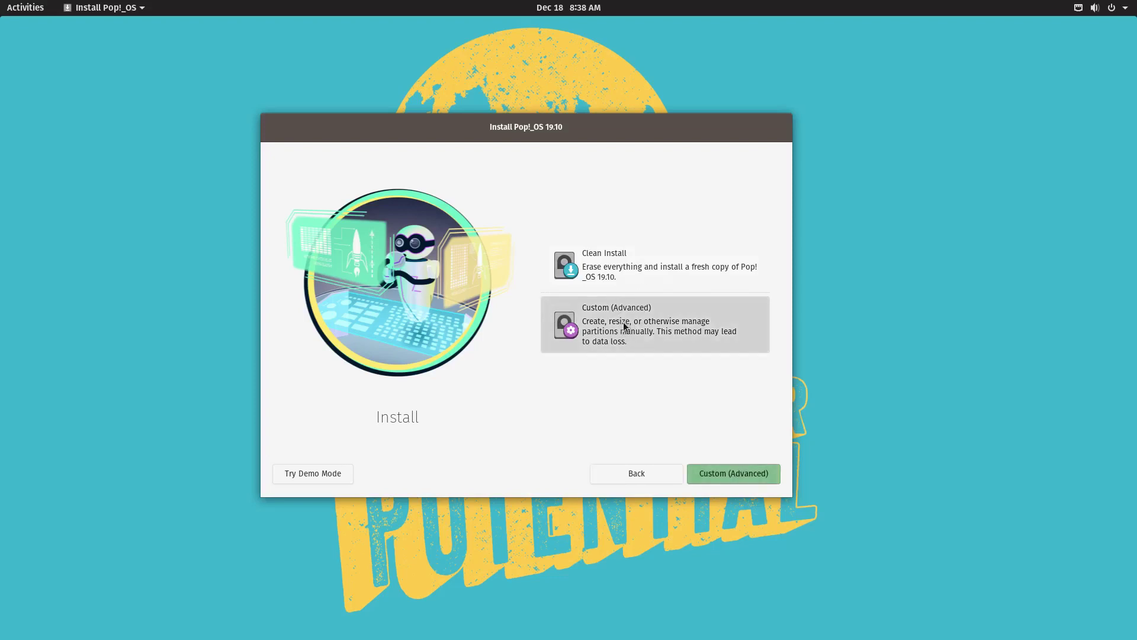
click(732, 479)
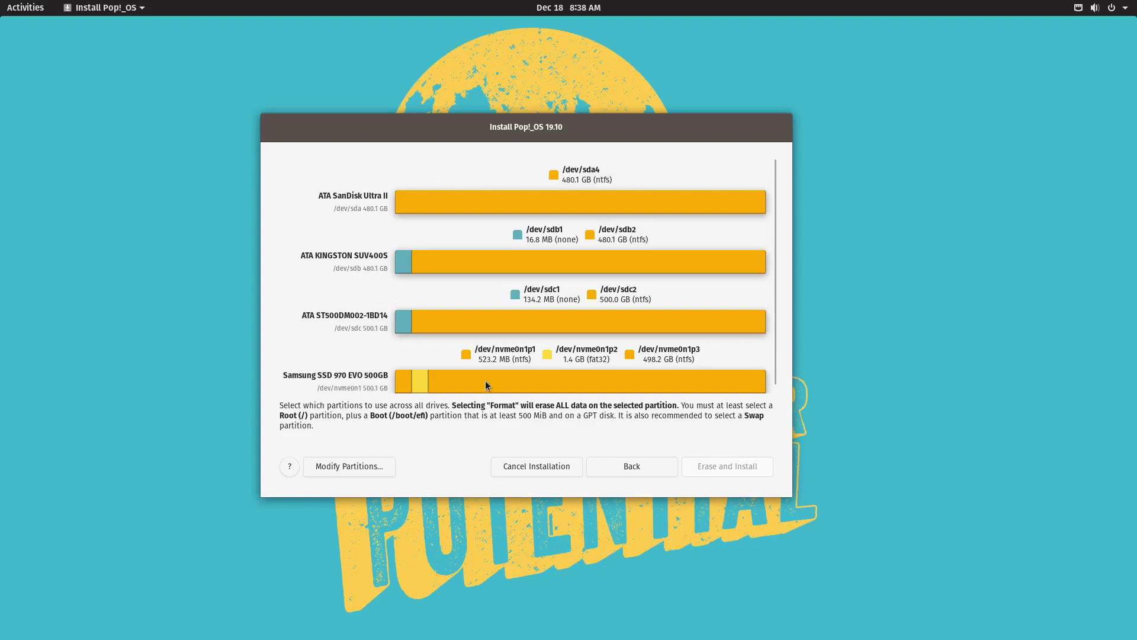
click(357, 466)
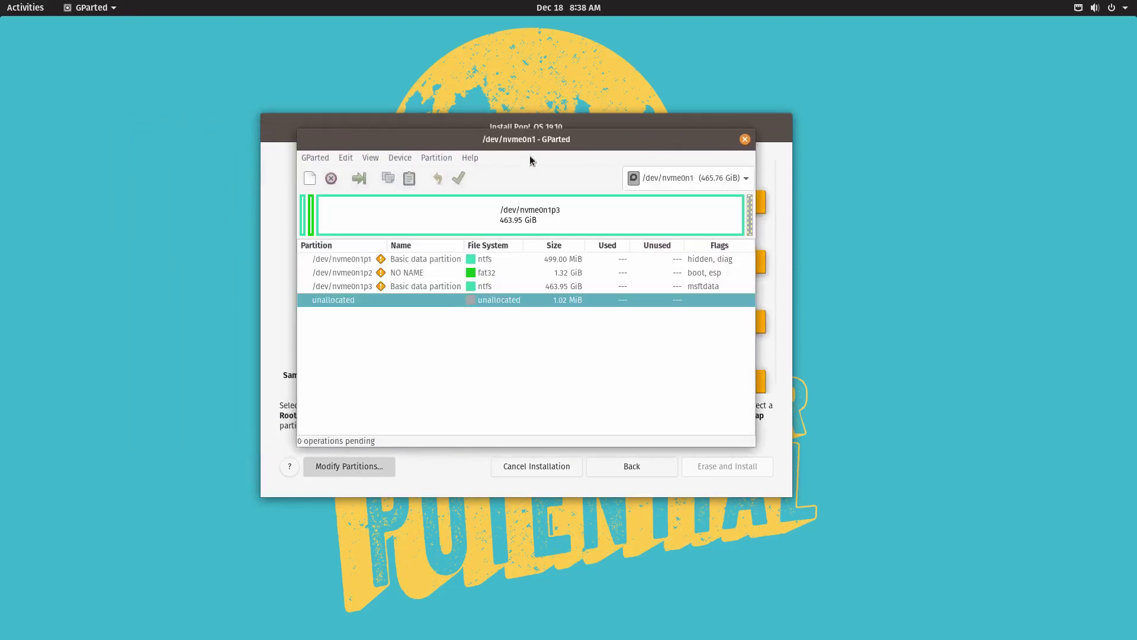
click(680, 185)
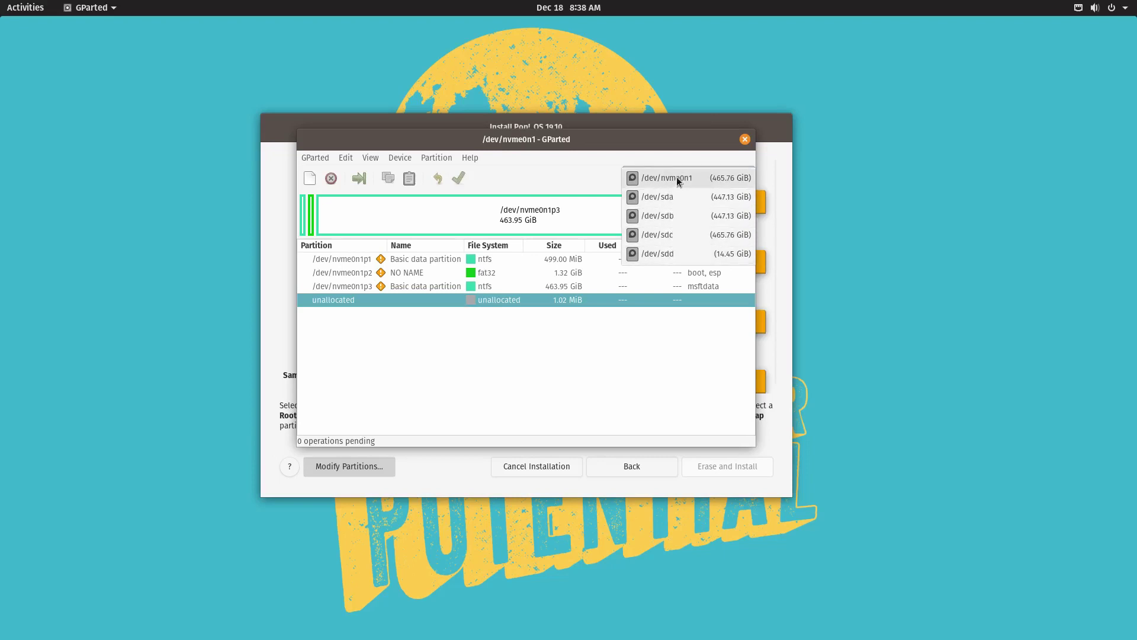
click(676, 182)
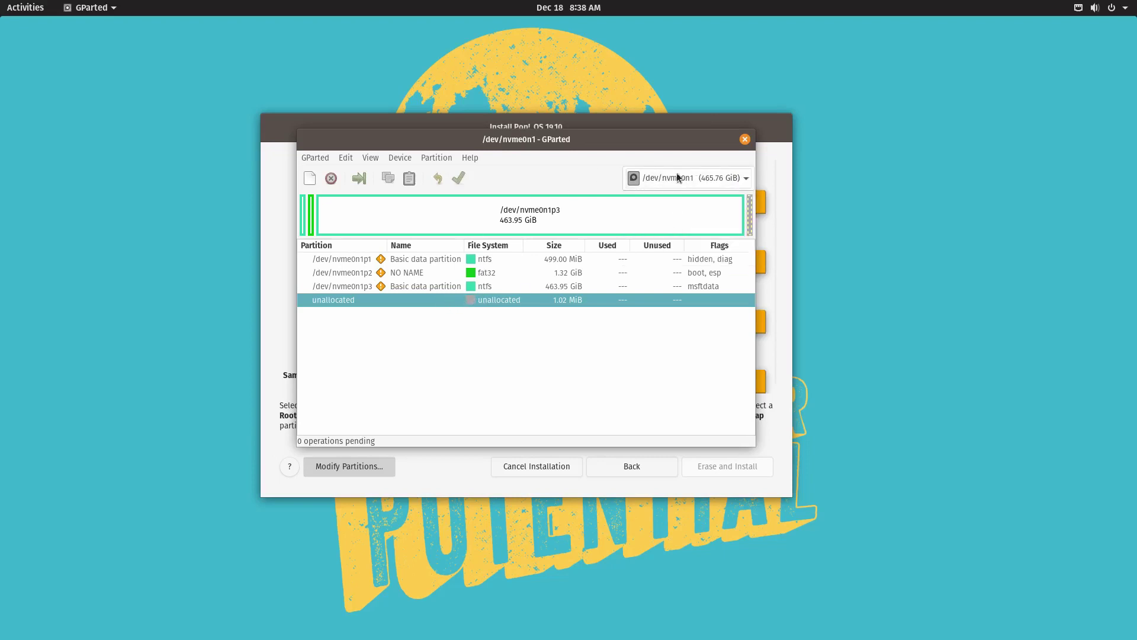
mouse_move(616, 139)
mouse_down()
mouse_move(623, 146)
mouse_move(622, 127)
mouse_up()
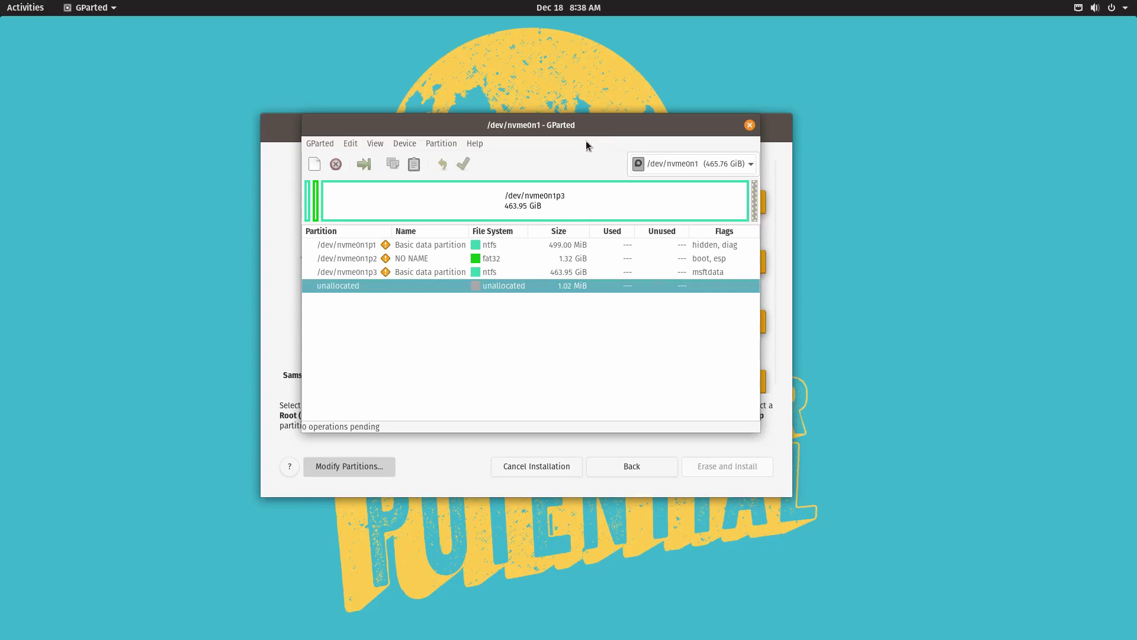
click(680, 165)
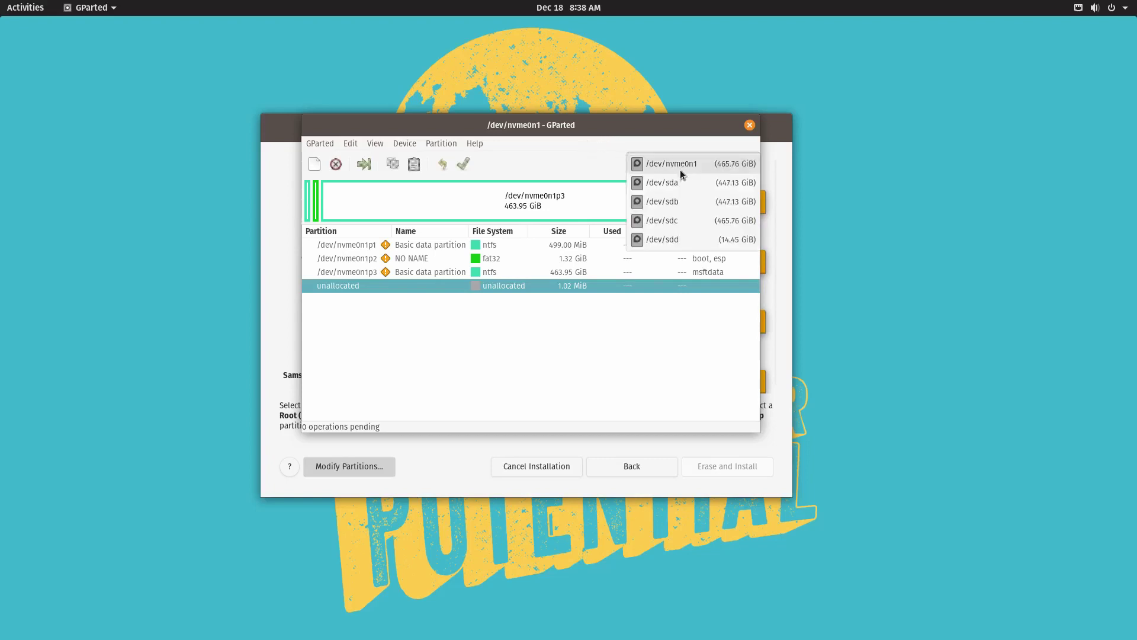
click(681, 166)
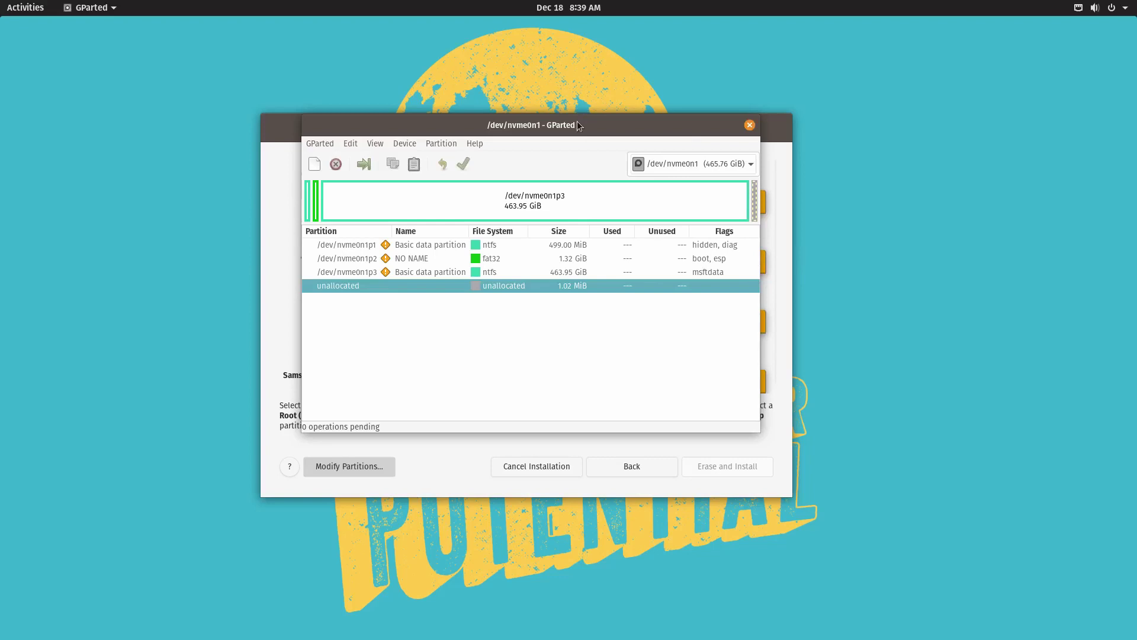
click(750, 125)
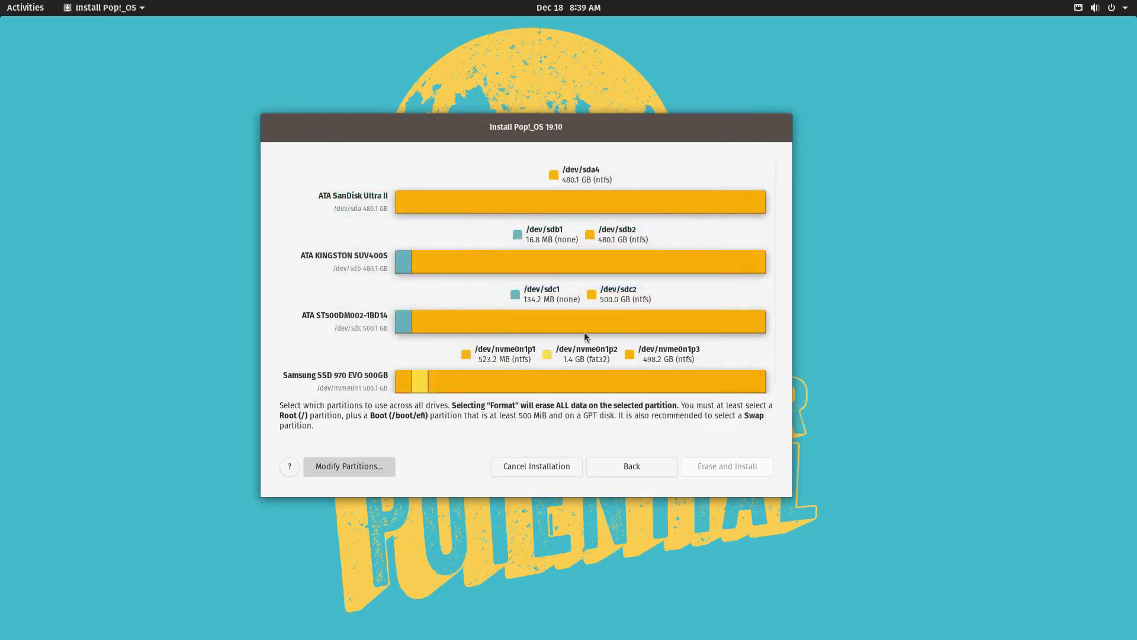
click(639, 462)
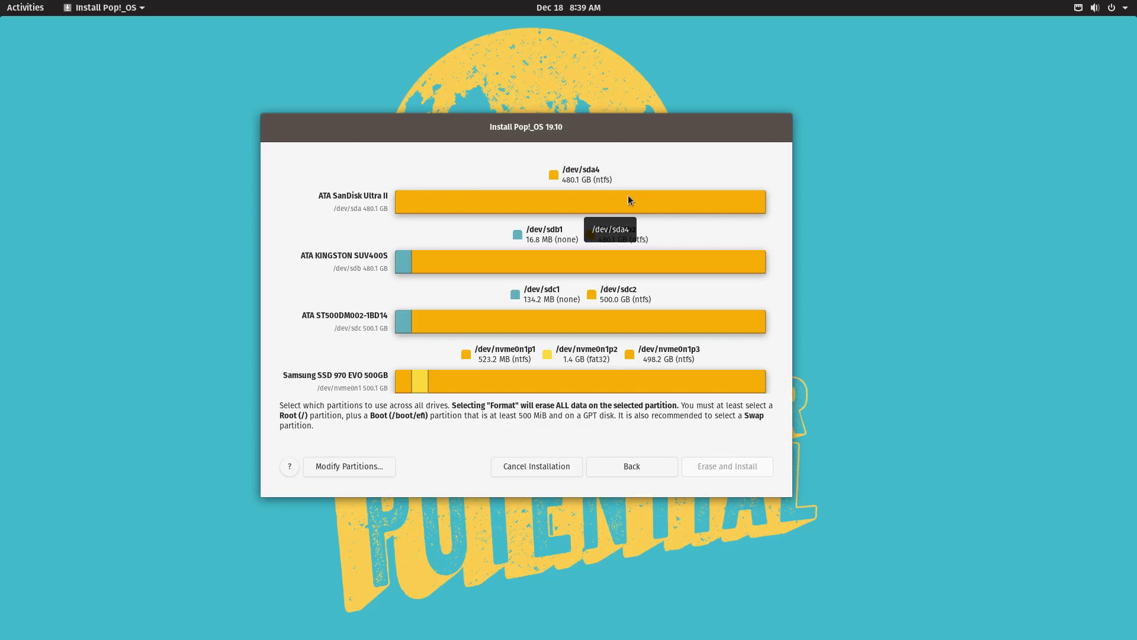
Reopen GParted over the installer with disk nvme0n1 shown
click(351, 466)
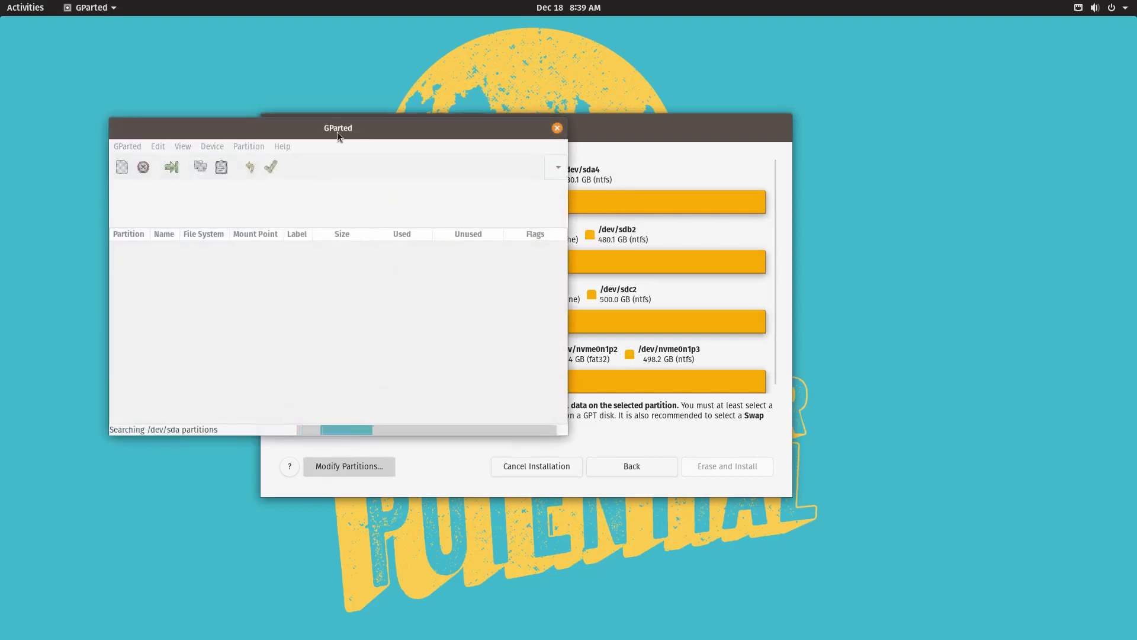
drag(336, 132, 530, 161)
click(738, 205)
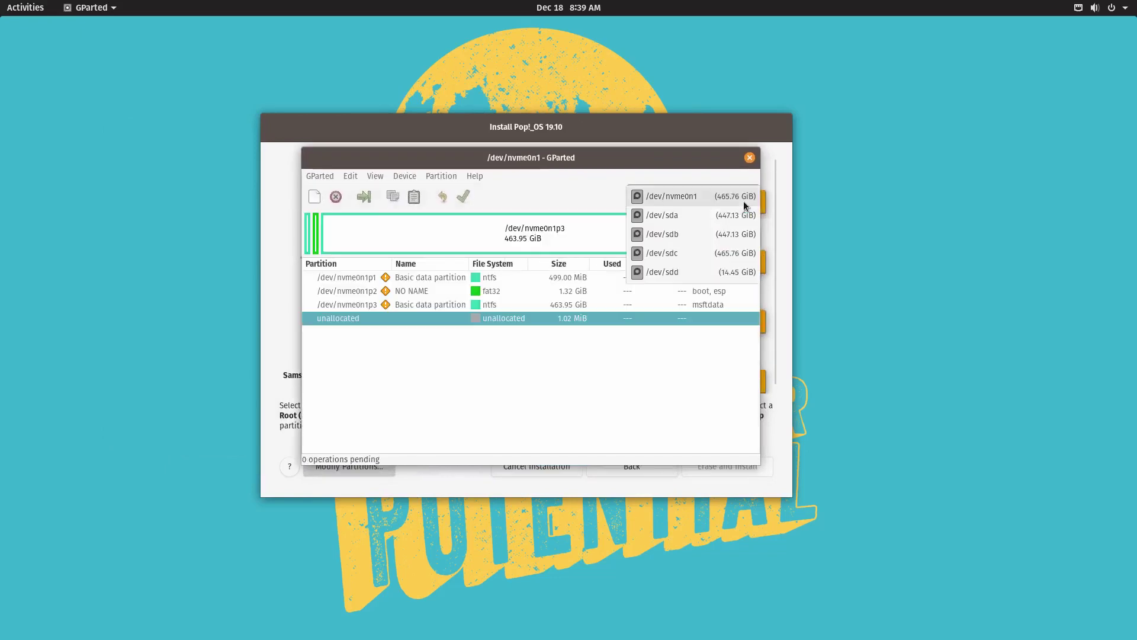
click(695, 200)
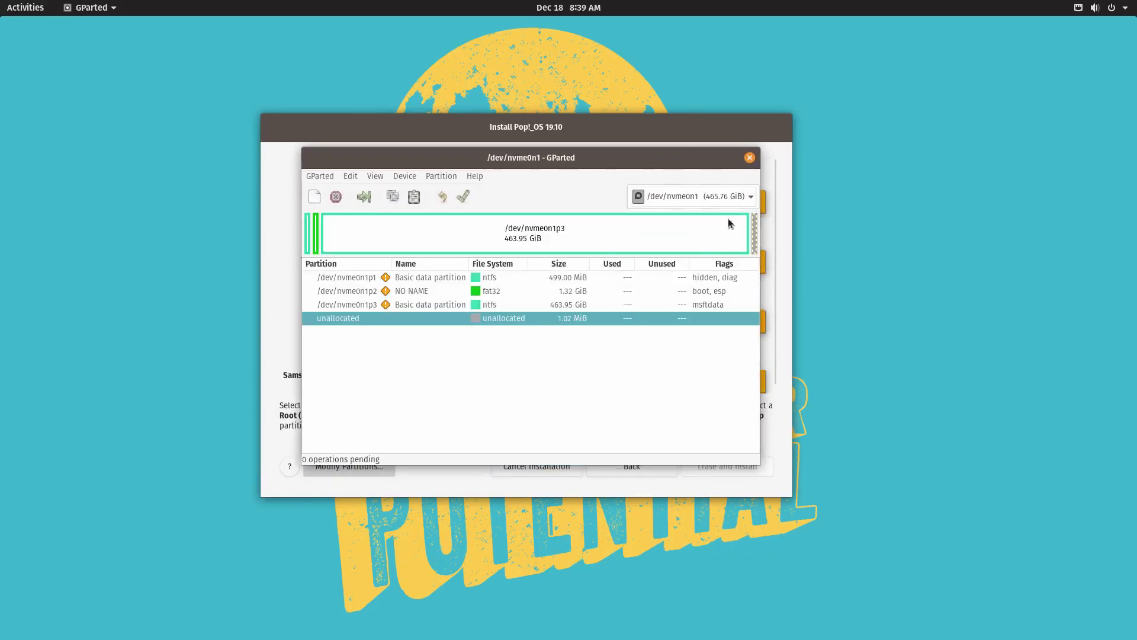
click(703, 204)
click(687, 197)
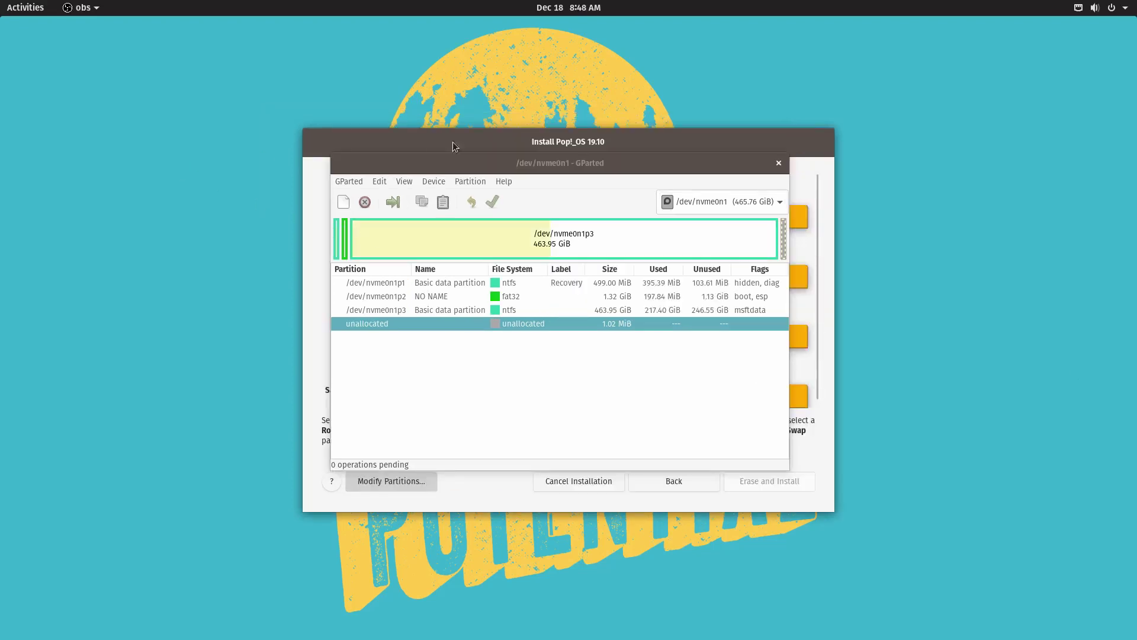
click(476, 165)
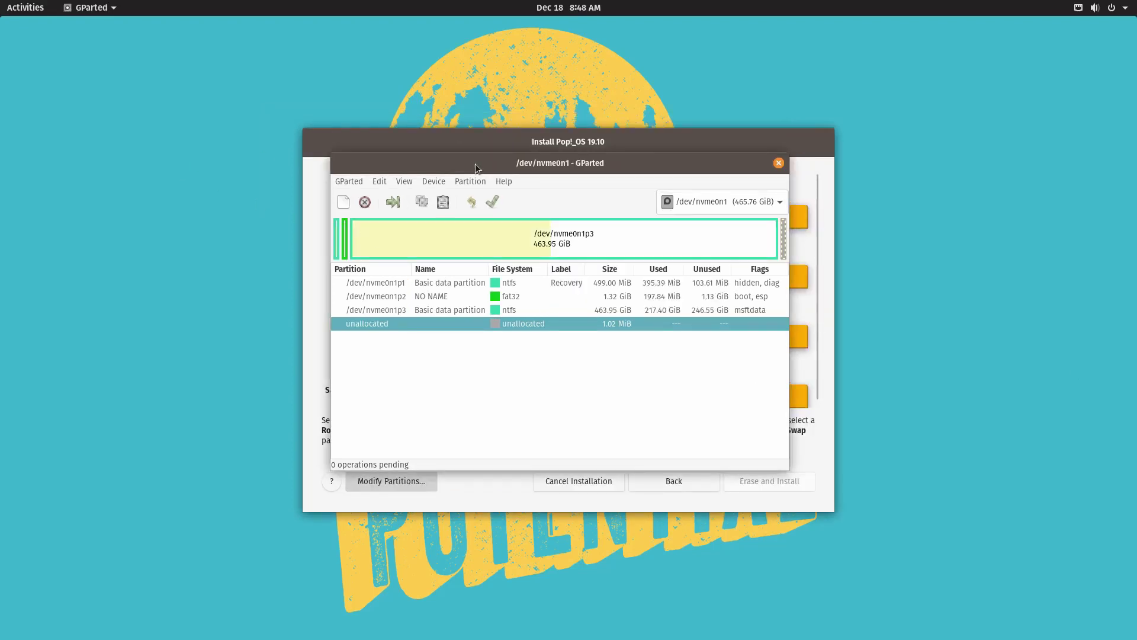
Select the 463.95 GiB NTFS partition /dev/nvme0n1p3 after checking p1 and p2
click(498, 314)
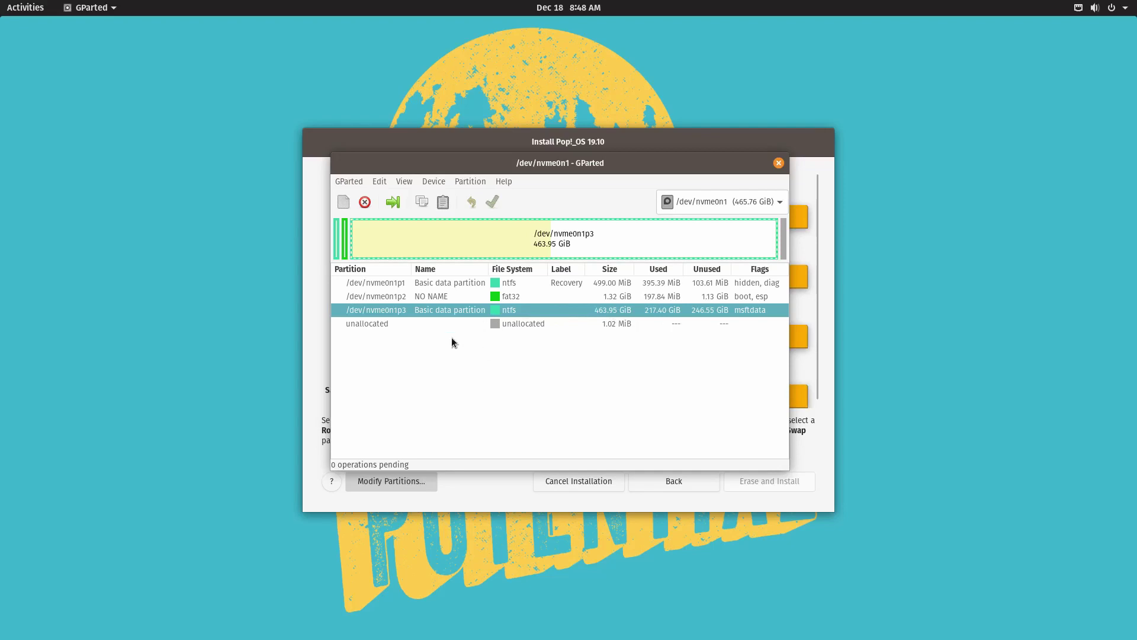
click(563, 285)
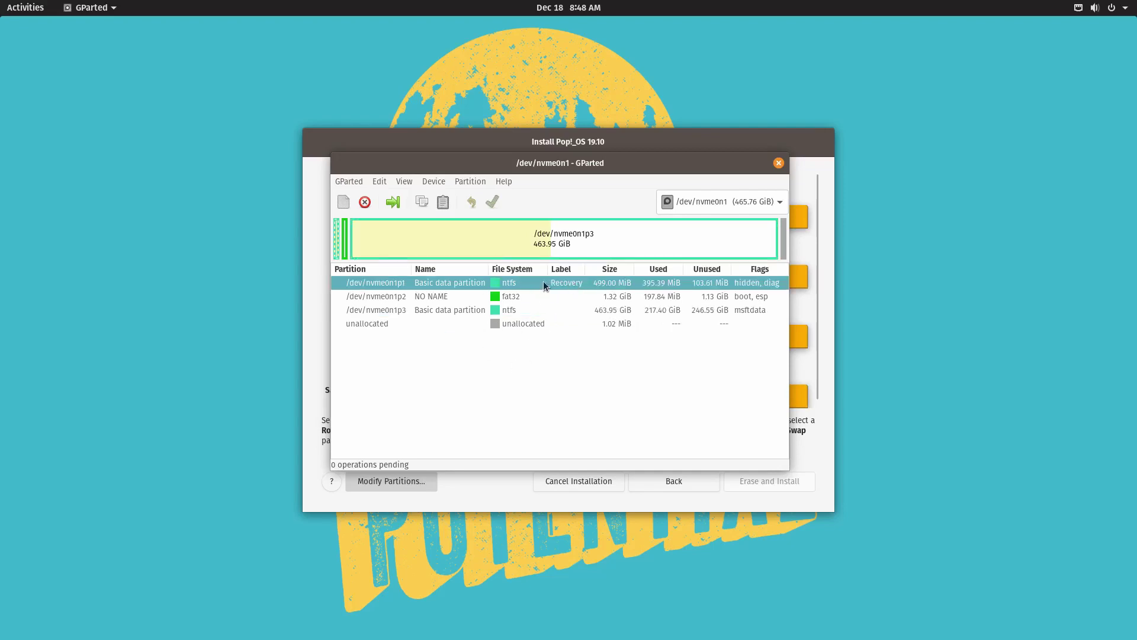
click(531, 298)
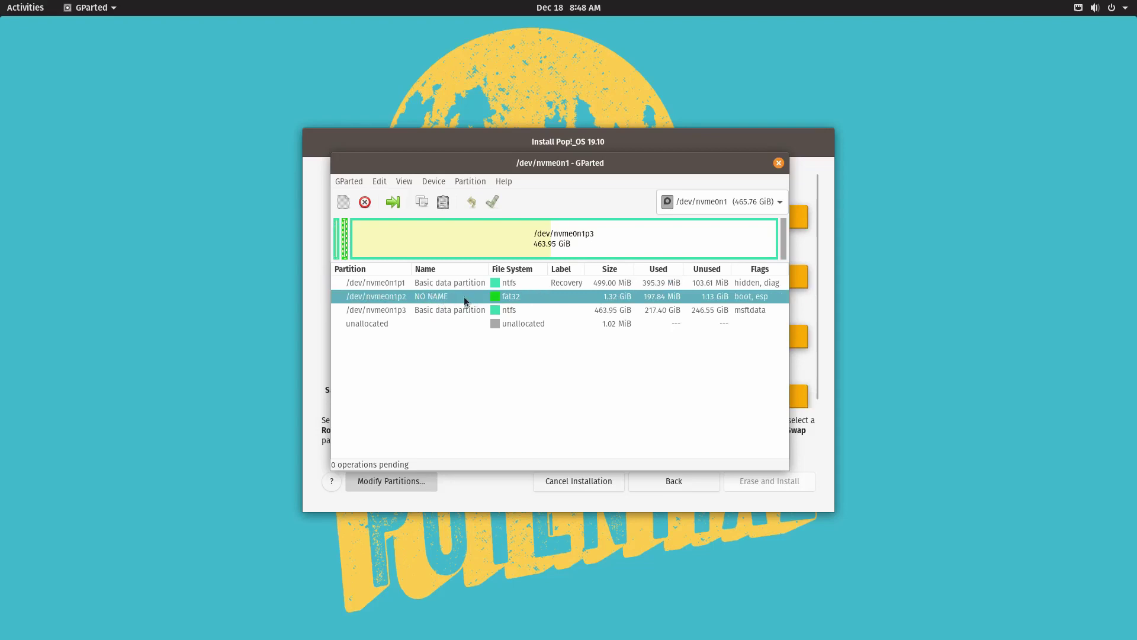
click(511, 309)
click(509, 298)
click(510, 312)
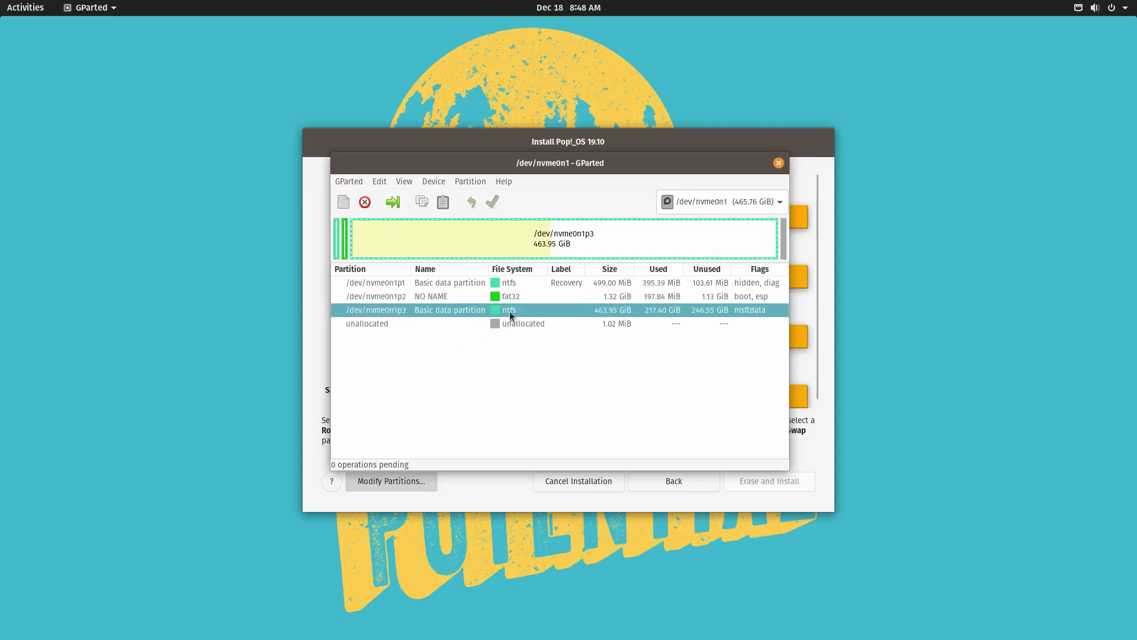
Resize nvme0n1p3 to 411.06 GiB with 54160 MiB free space following
right_click(511, 312)
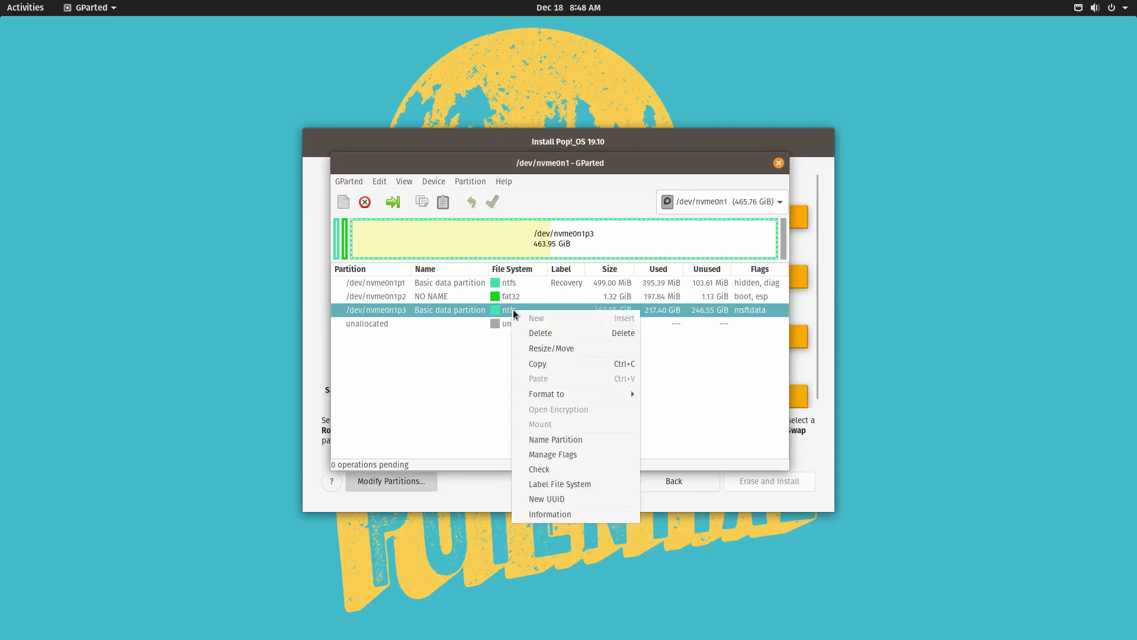
click(554, 348)
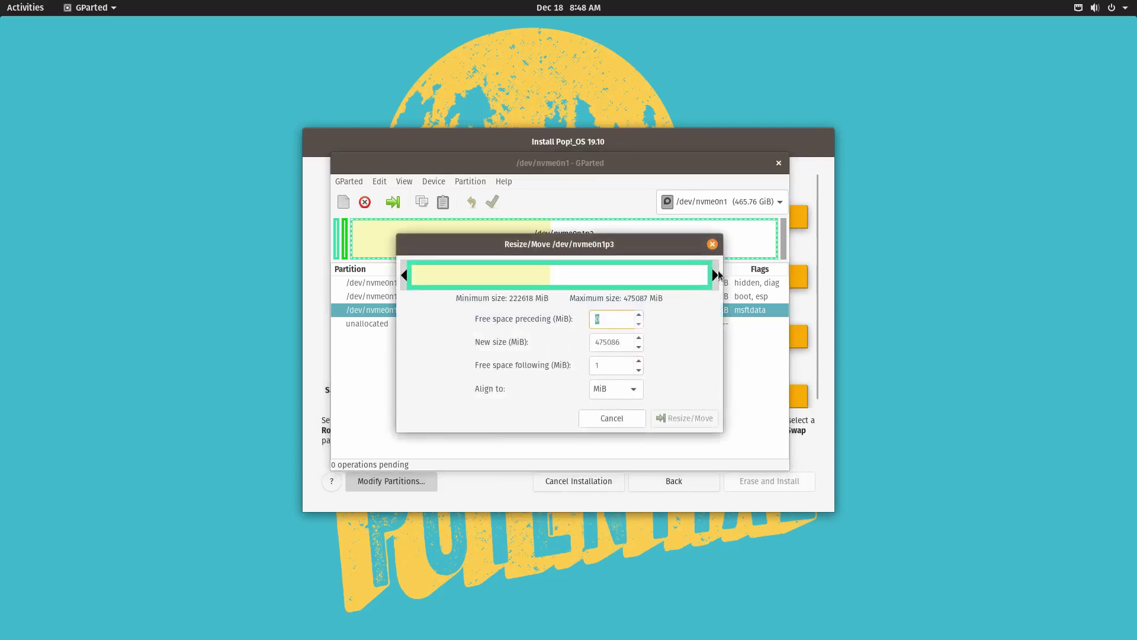
drag(715, 275, 679, 283)
click(617, 366)
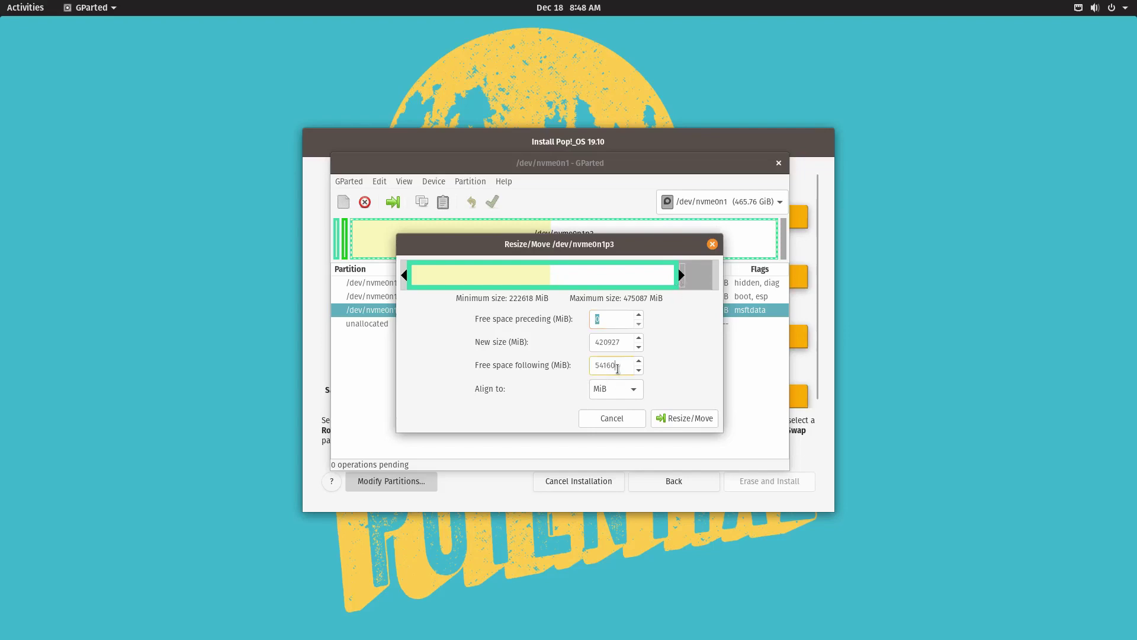
click(682, 421)
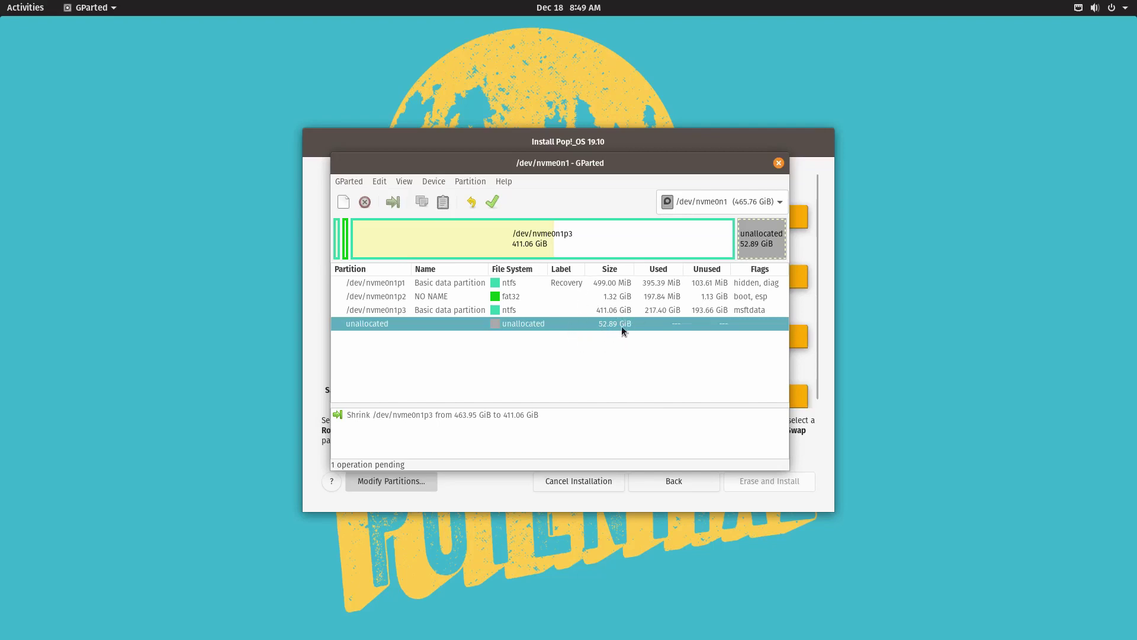
Set up a new 512 MiB ext4 primary partition in the unallocated space
right_click(527, 325)
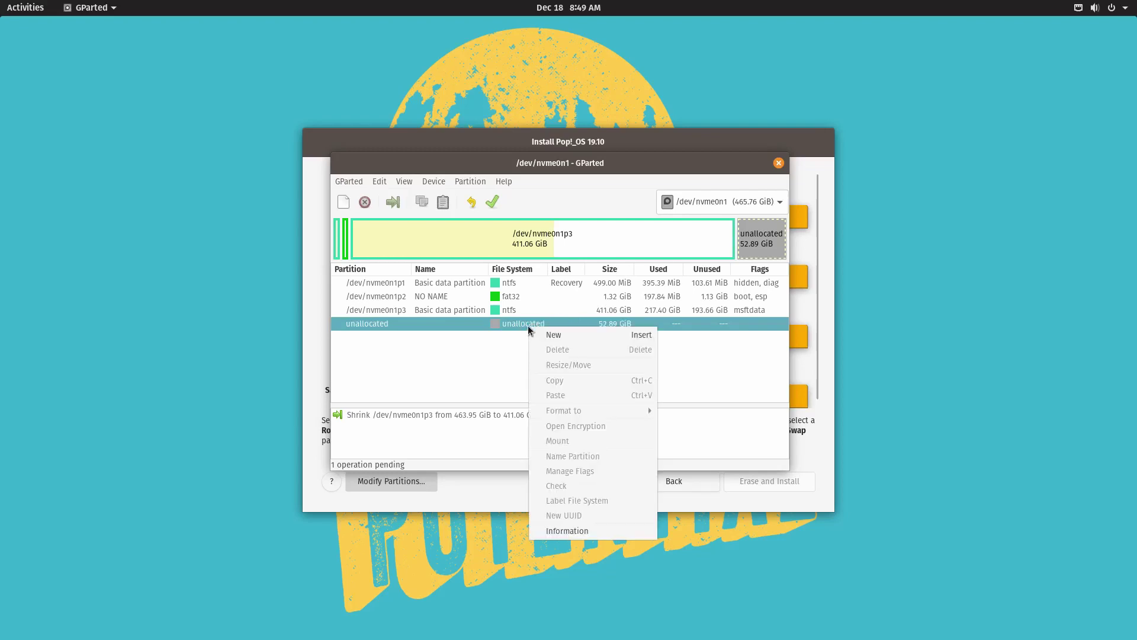
click(542, 332)
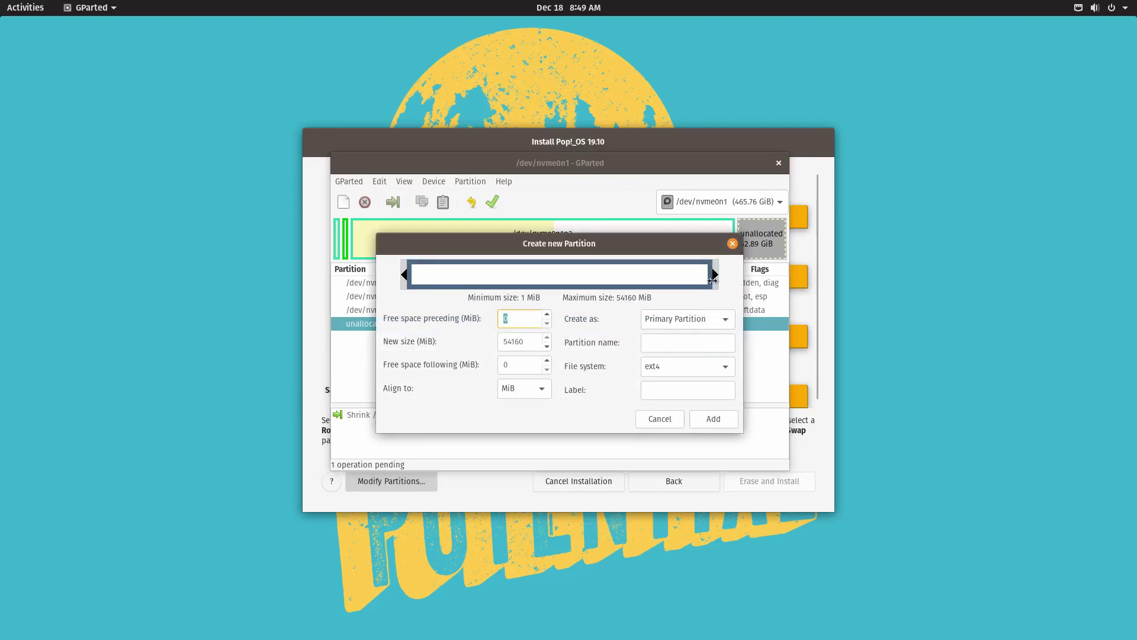
drag(715, 276, 434, 308)
key(Tab)
key(Down)
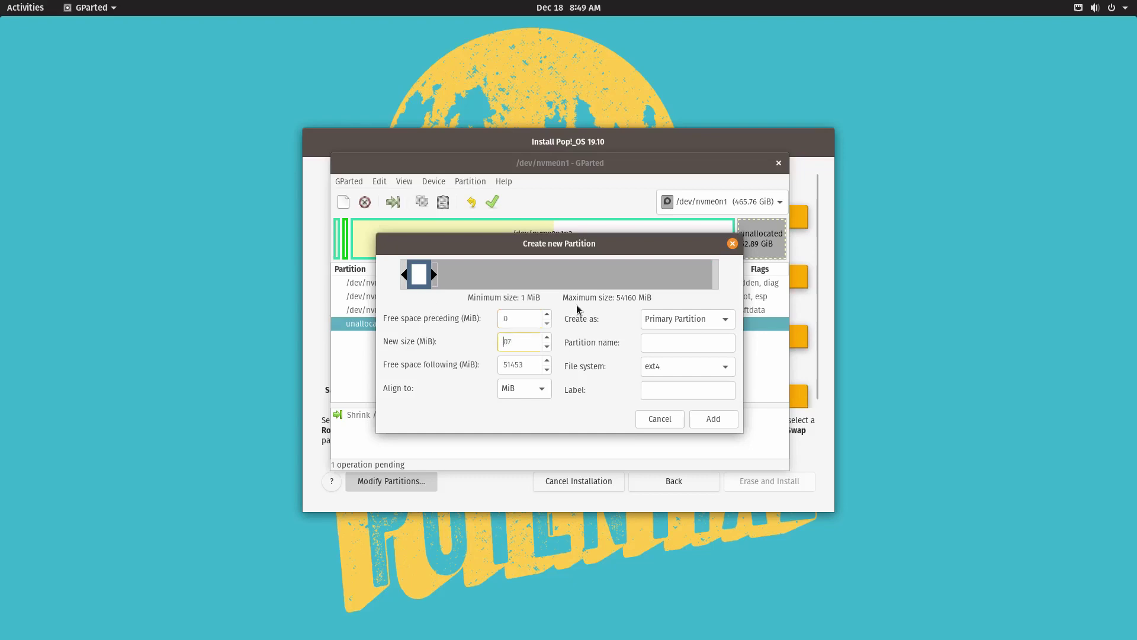
key(Delete)
key(Delete)
text(512)
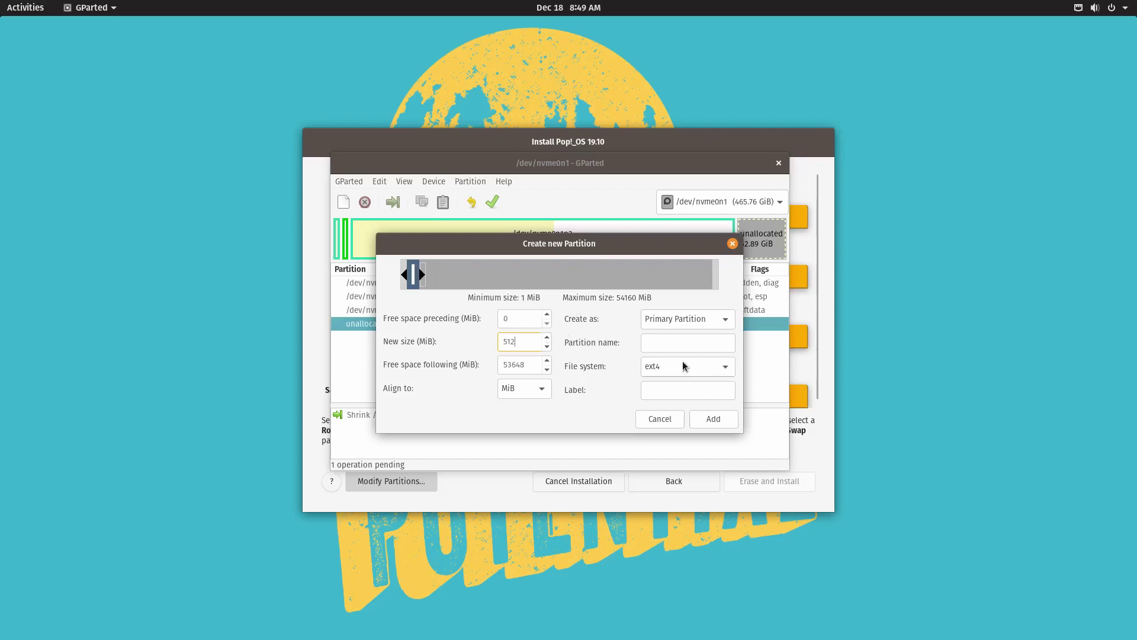
click(724, 368)
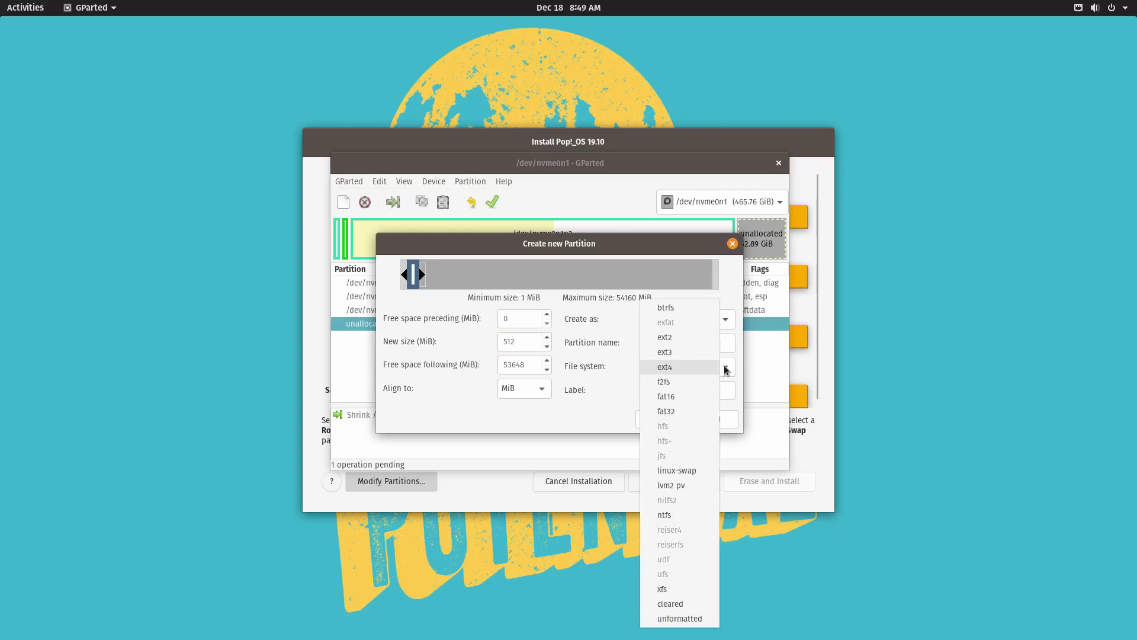
click(588, 271)
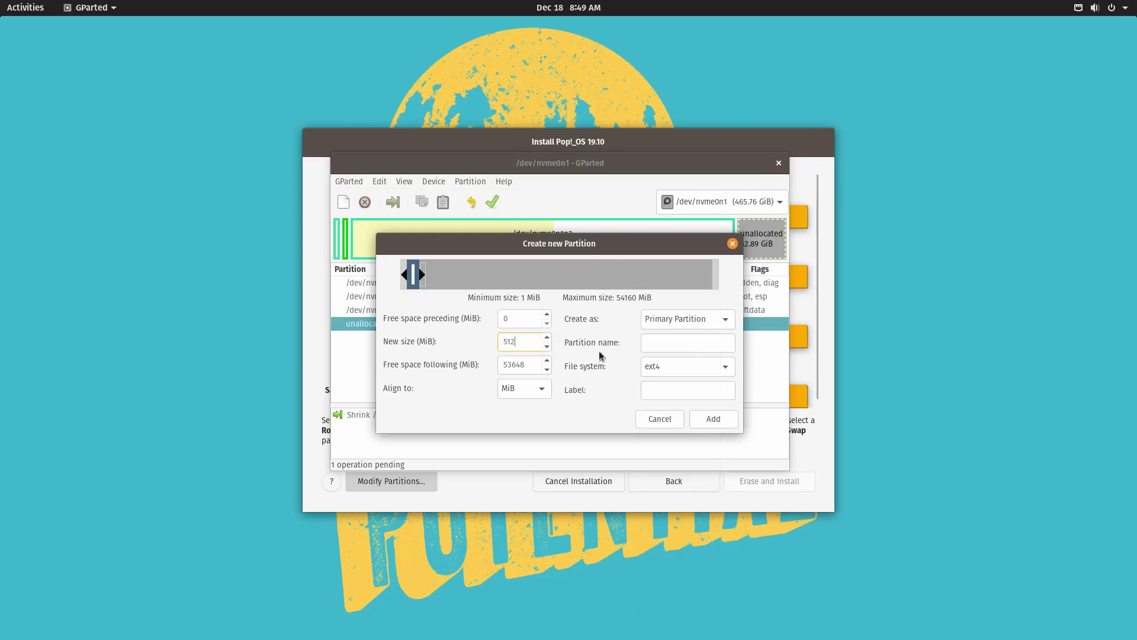
Add the 512 MiB partition, then add a 48.39 GiB ext4 partition leaving 4096 MiB free
click(714, 420)
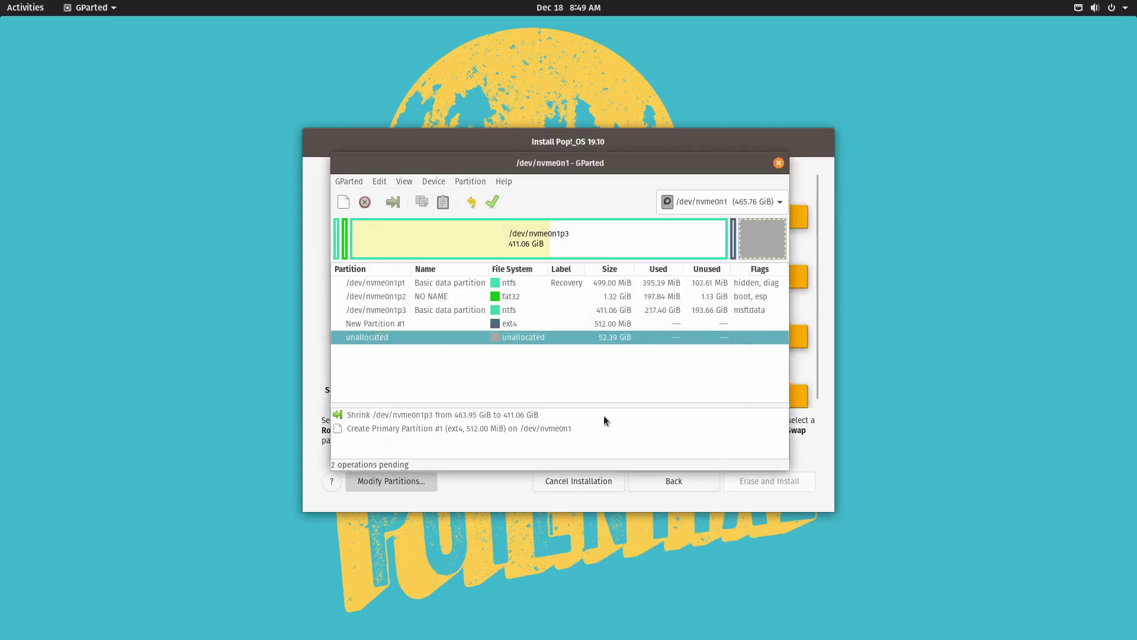
right_click(516, 336)
click(537, 343)
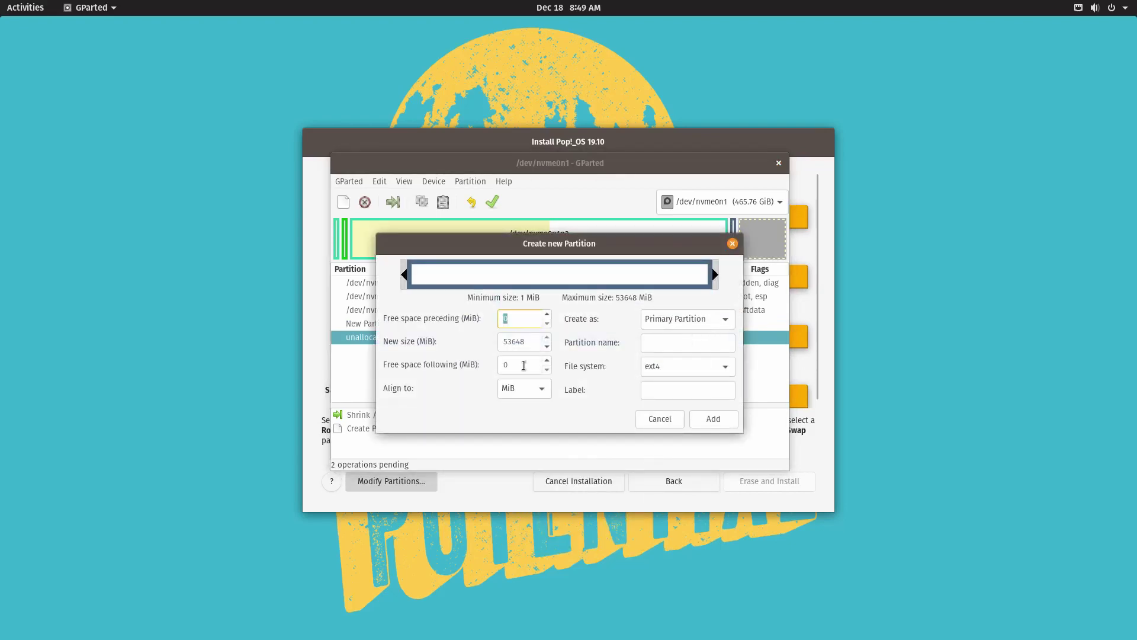
click(523, 365)
text(4096)
drag(514, 252, 545, 329)
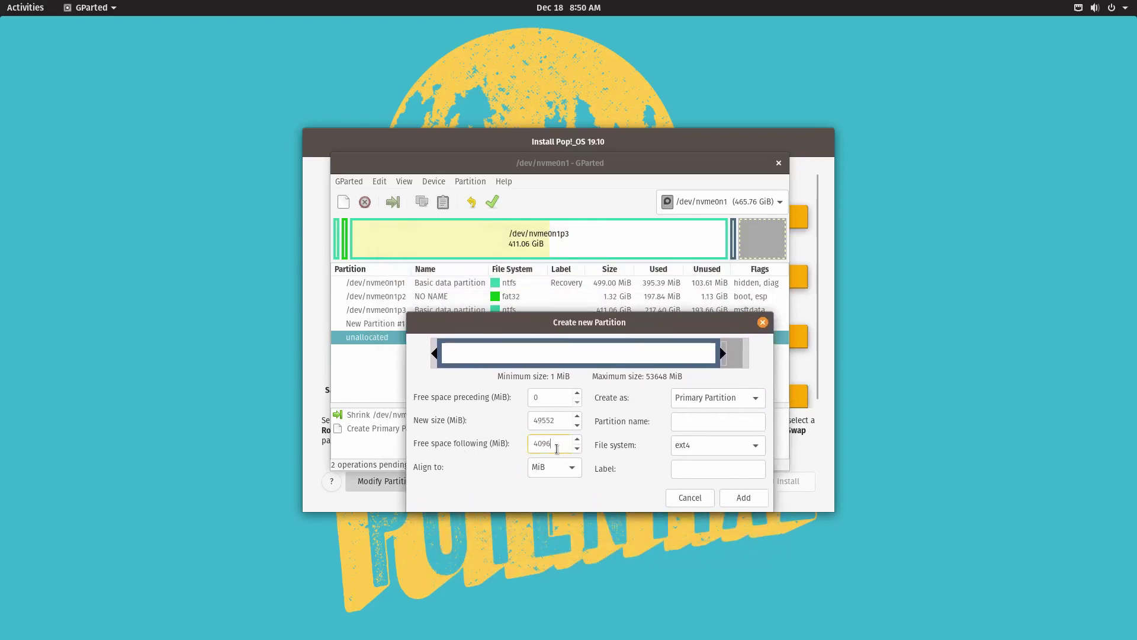
click(749, 502)
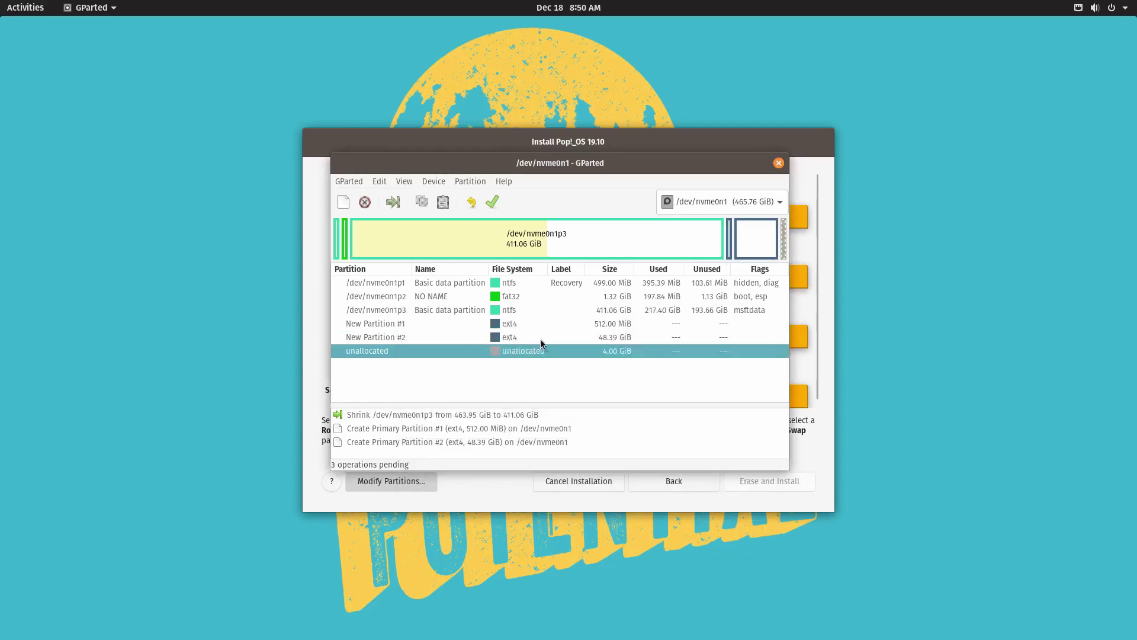
Add a 4 GiB linux-swap partition in the remaining unallocated space
right_click(514, 354)
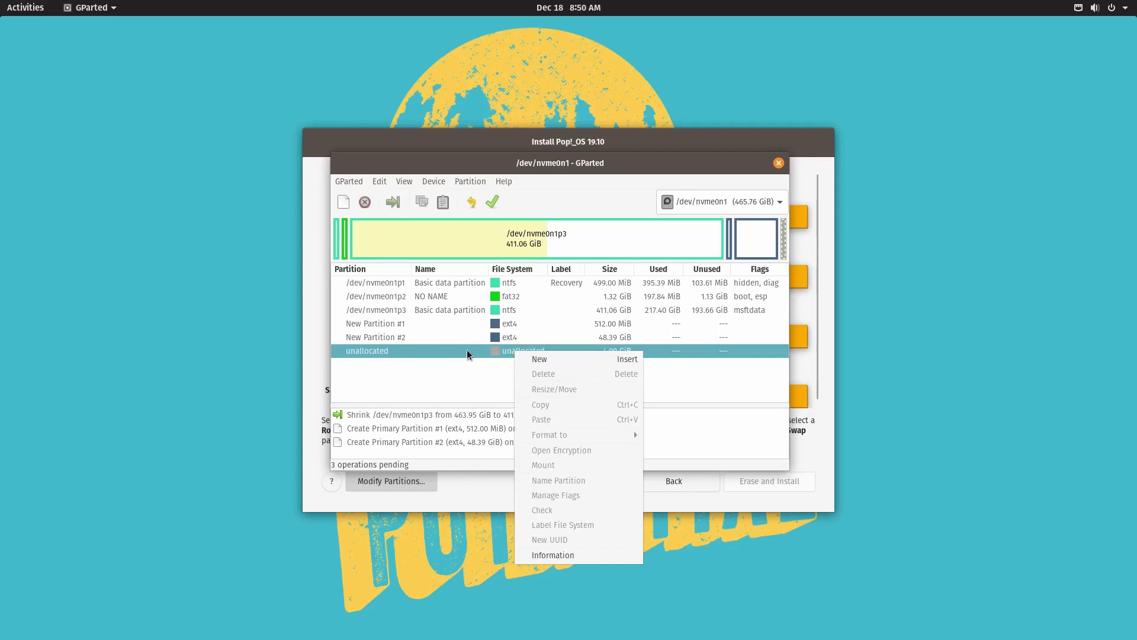
click(539, 362)
click(685, 370)
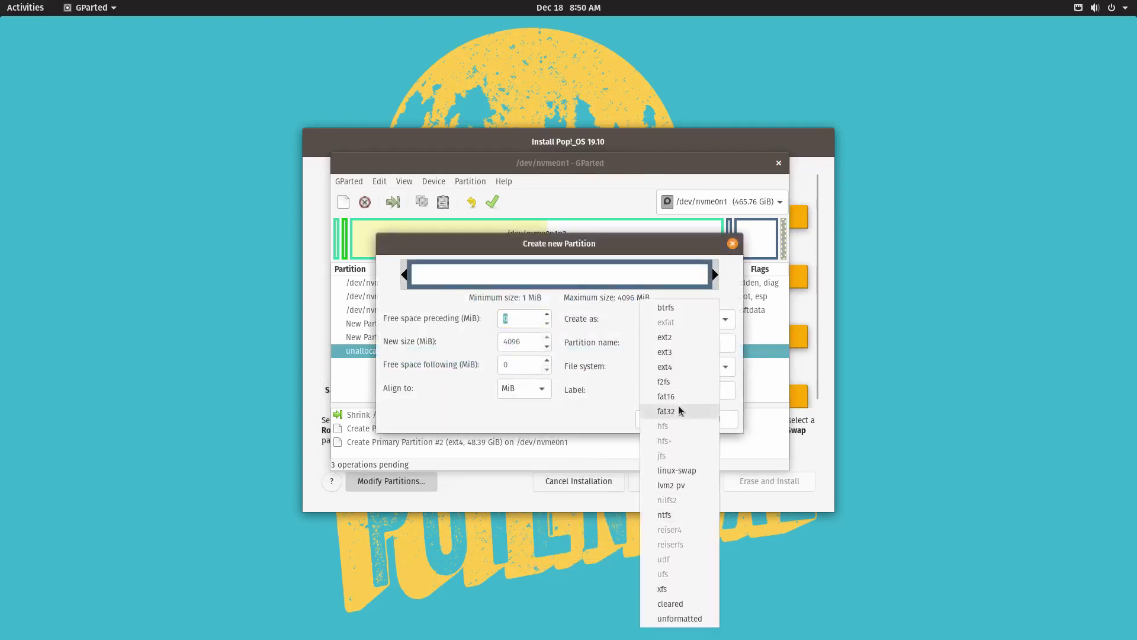
click(676, 470)
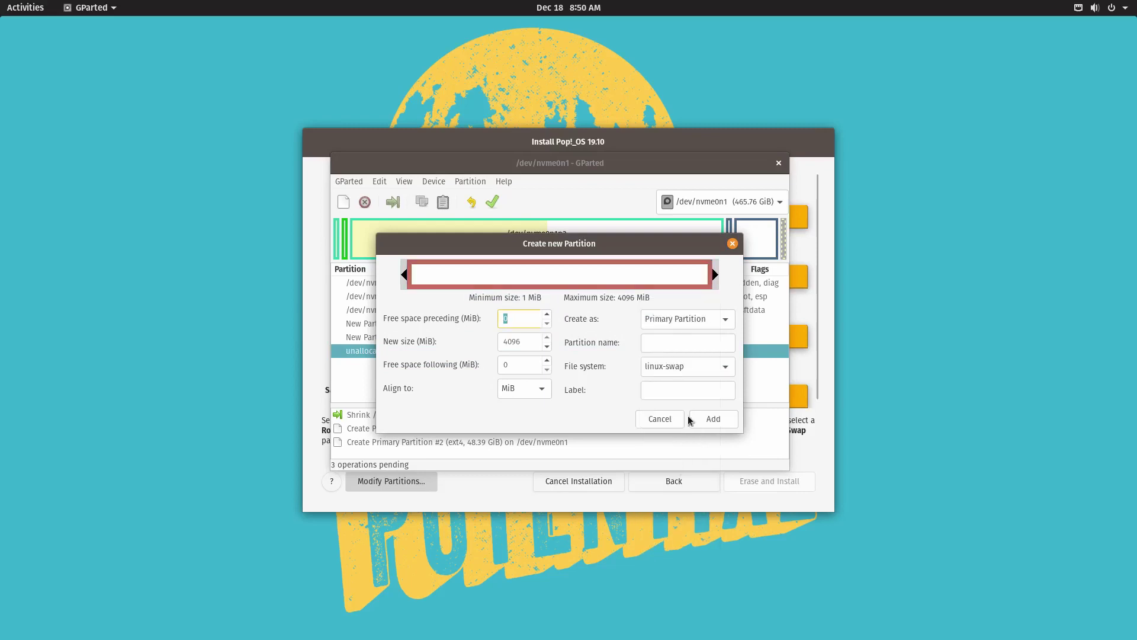
click(706, 422)
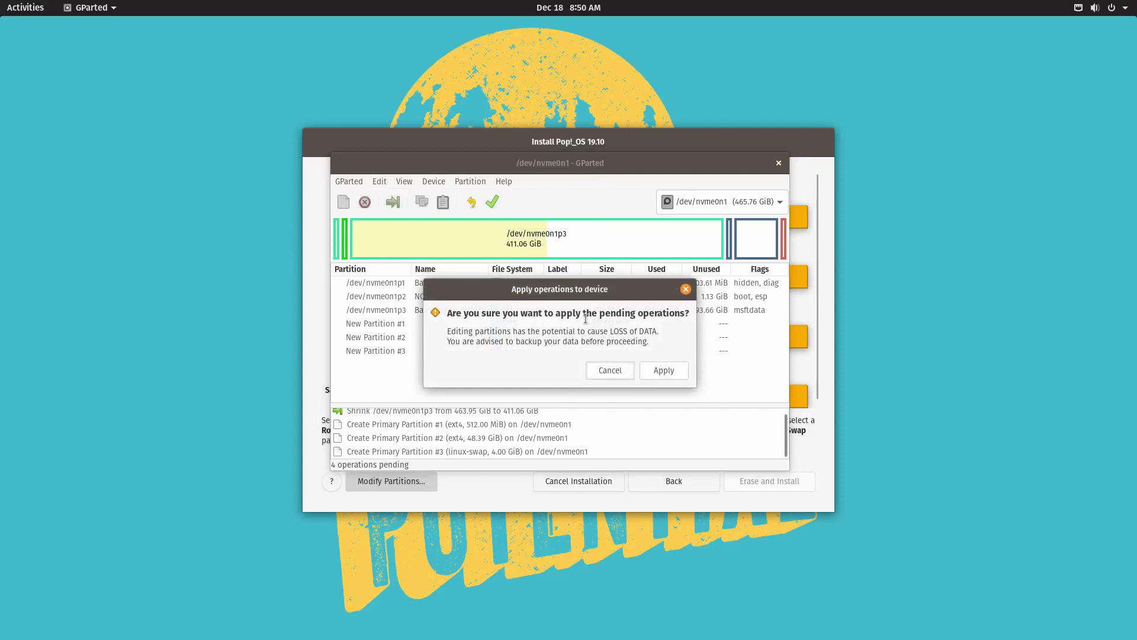
Apply all pending GParted operations and close GParted to return to the installer
click(664, 370)
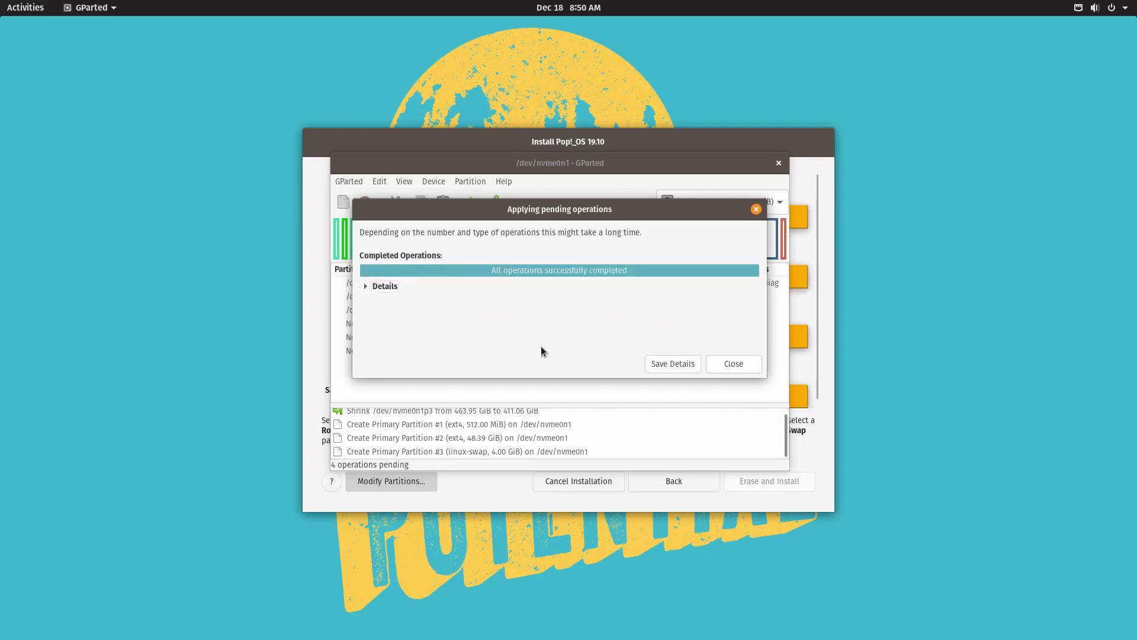
click(733, 364)
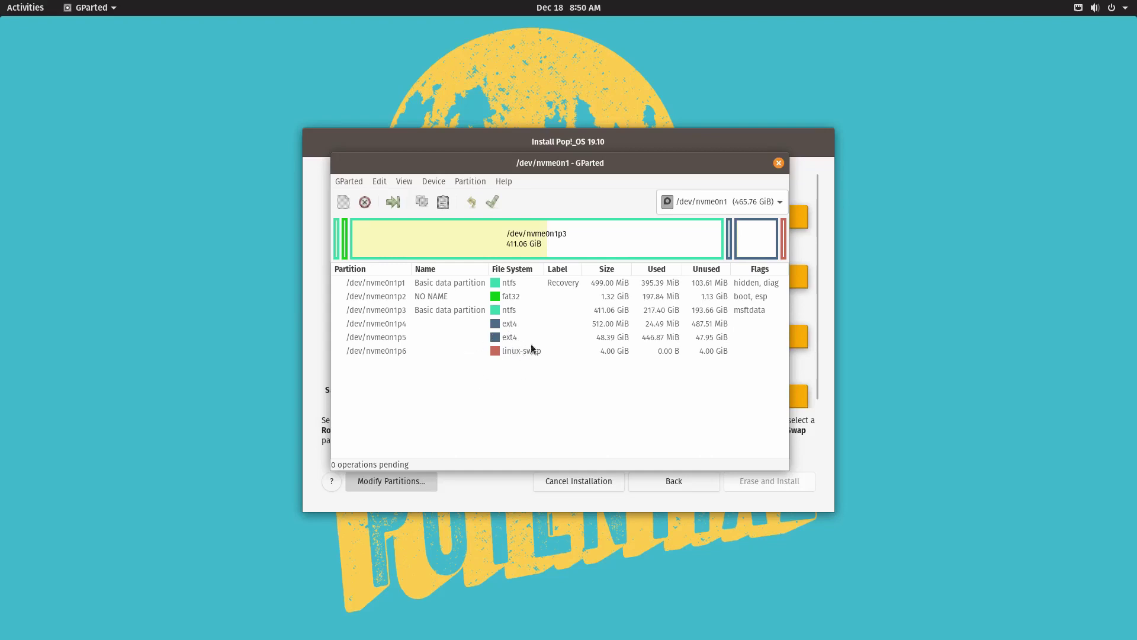
click(778, 163)
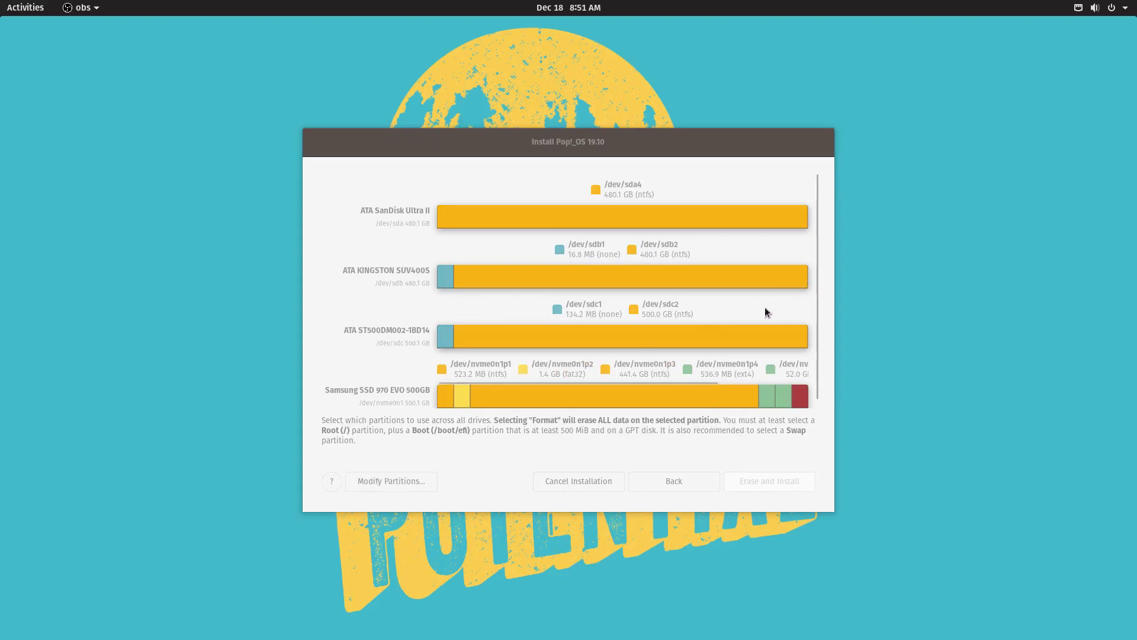
Use nvme0n1p4 as the Boot (/boot/efi) partition
scroll(752, 372, down, 1)
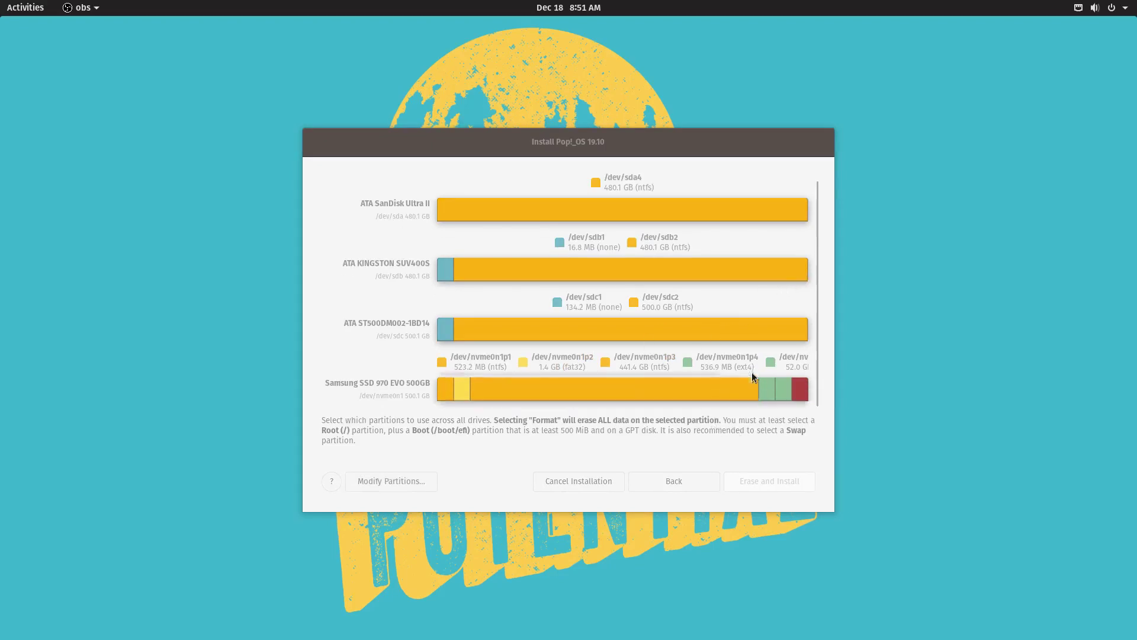
click(766, 389)
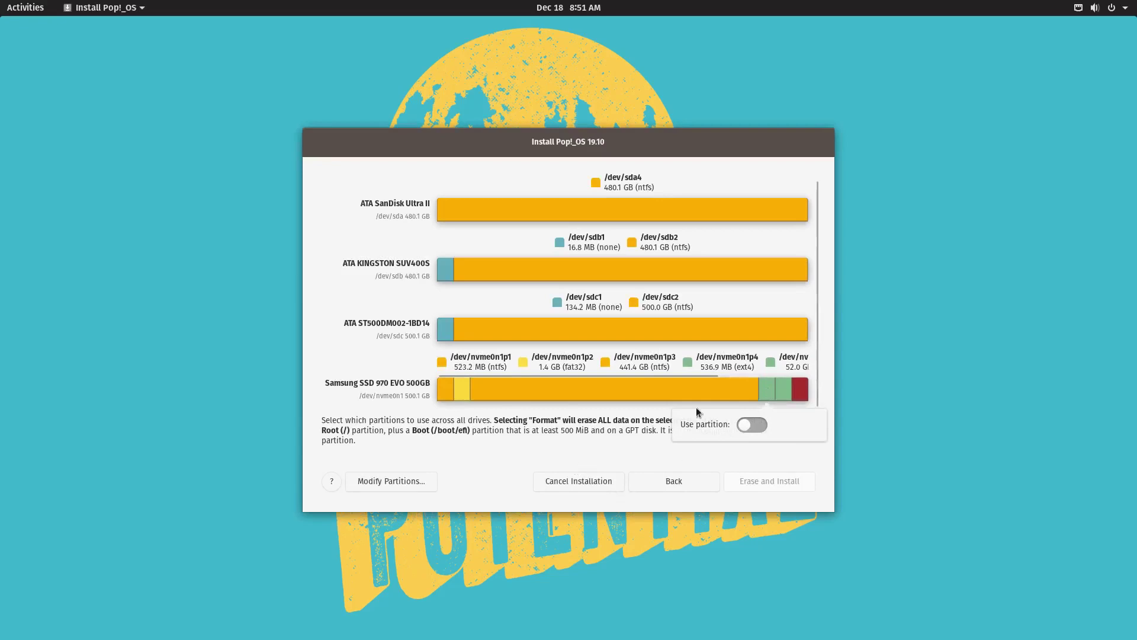
click(753, 425)
click(783, 329)
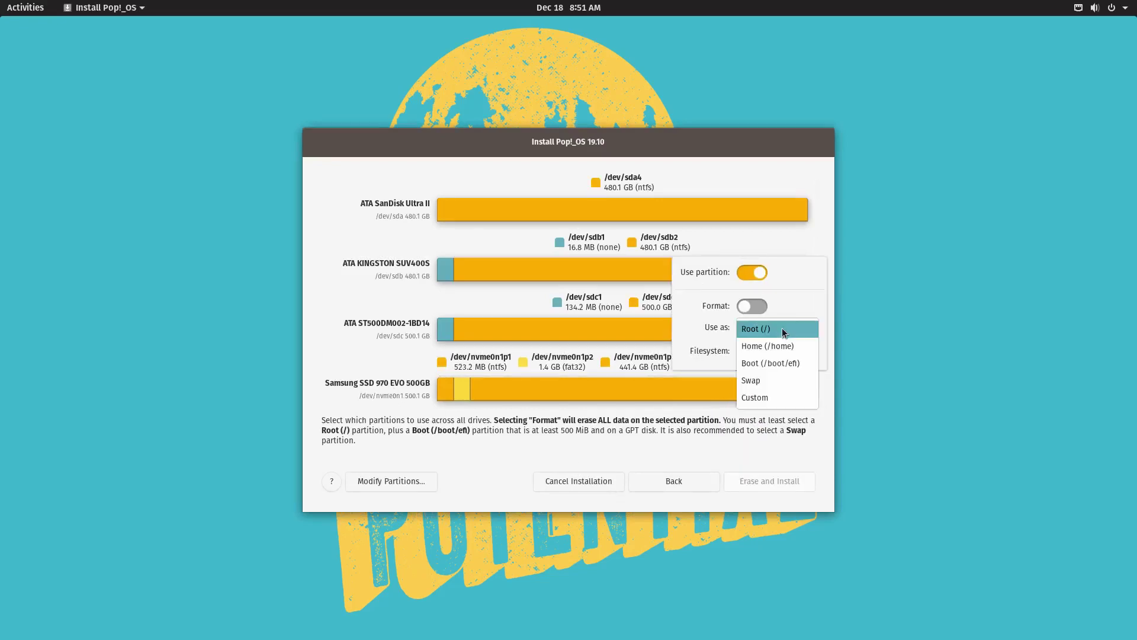
click(781, 363)
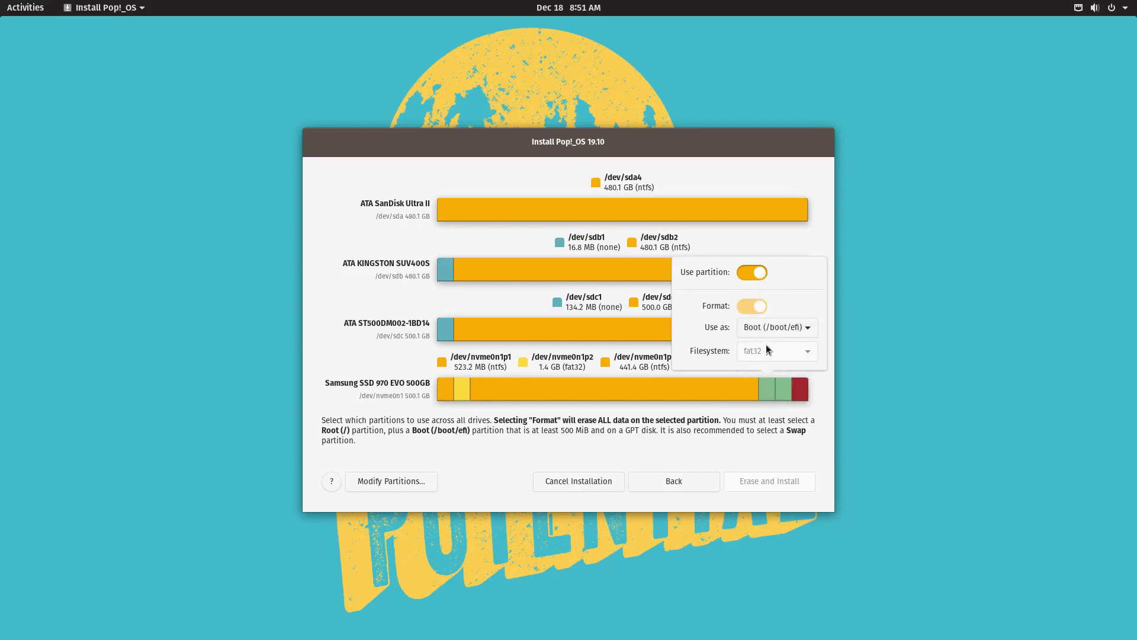
click(750, 438)
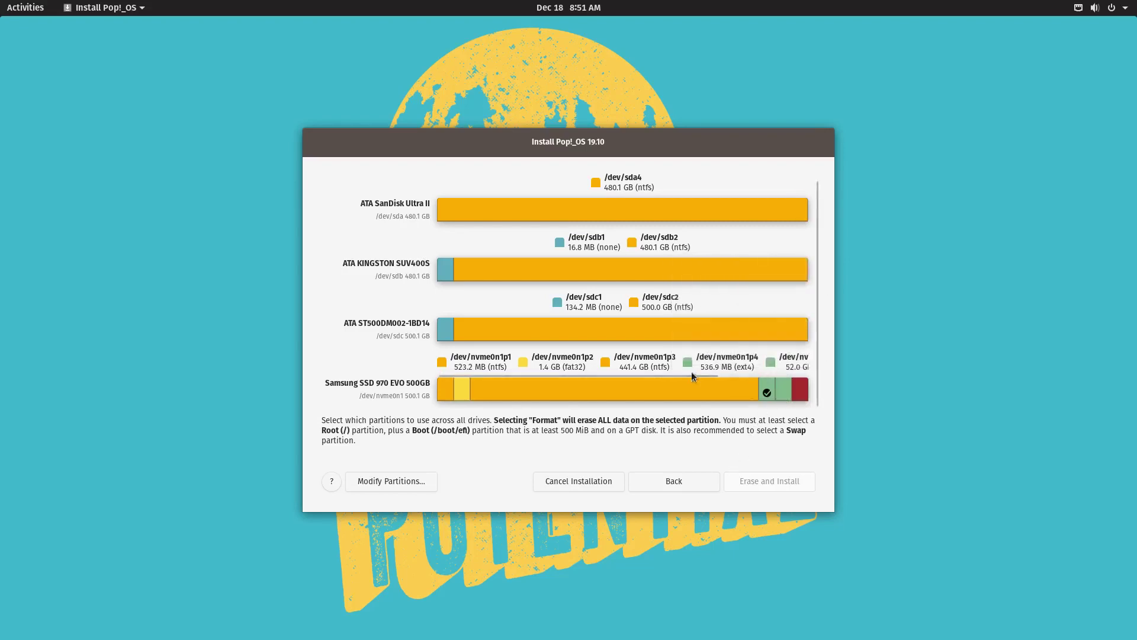
Assign the next green partition as Root (/) and the red one as Swap, then Erase and Install
click(786, 391)
click(750, 426)
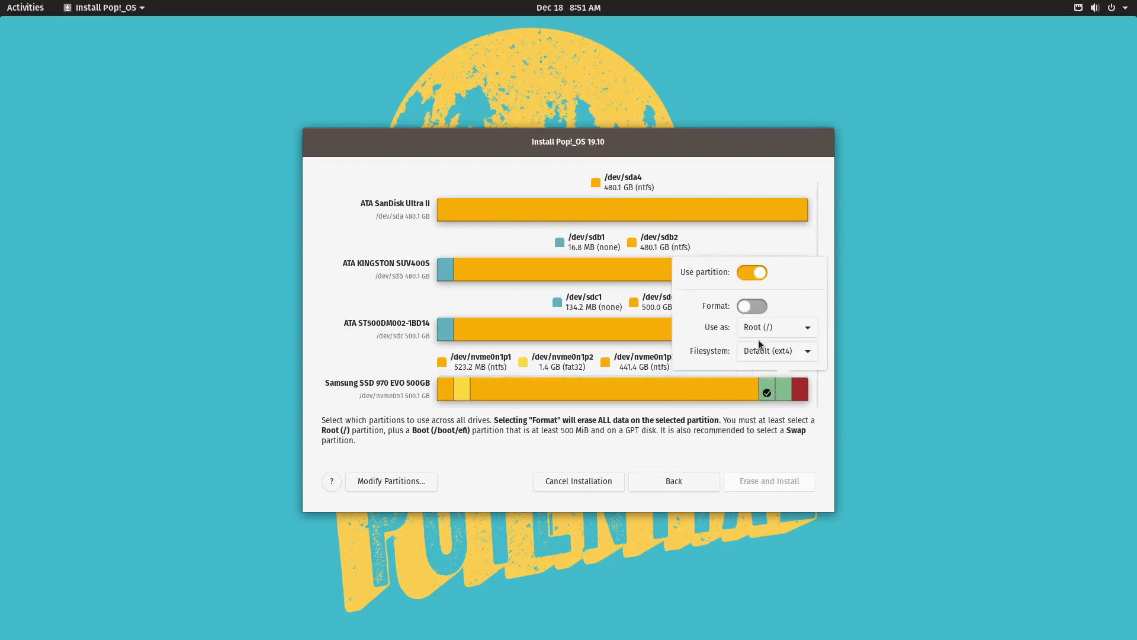
click(786, 424)
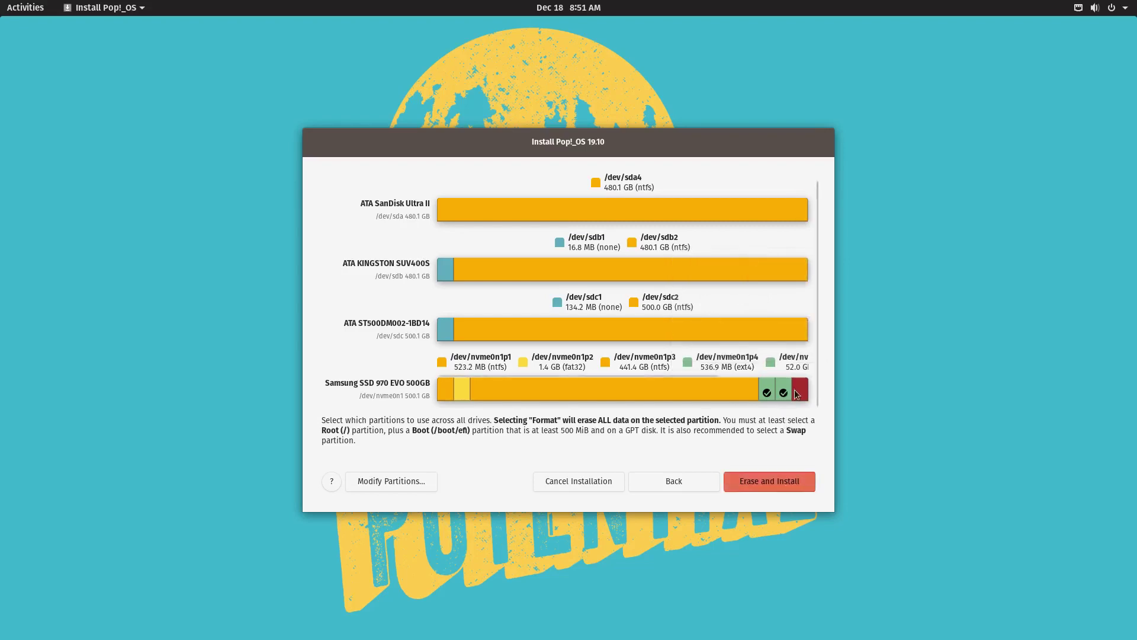
click(802, 393)
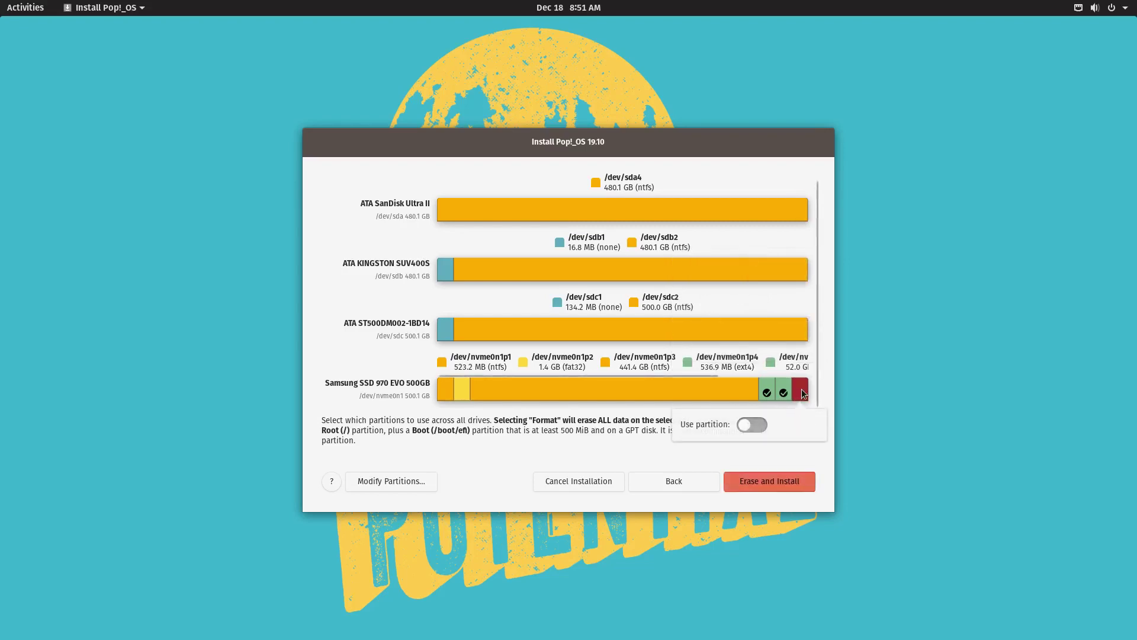
click(758, 425)
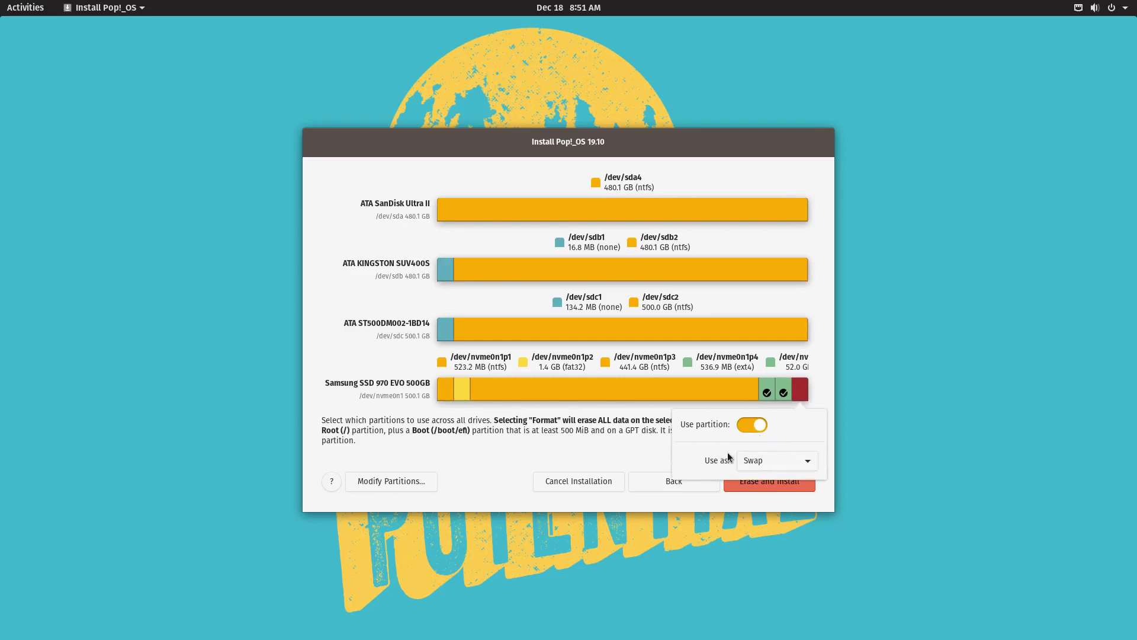
click(627, 430)
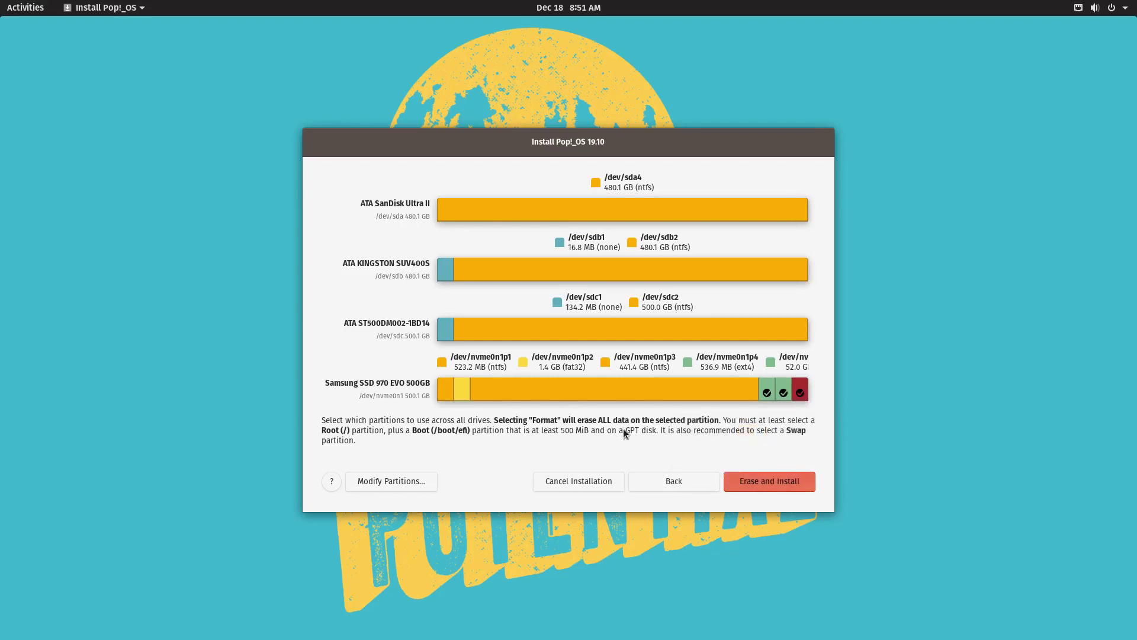
click(774, 483)
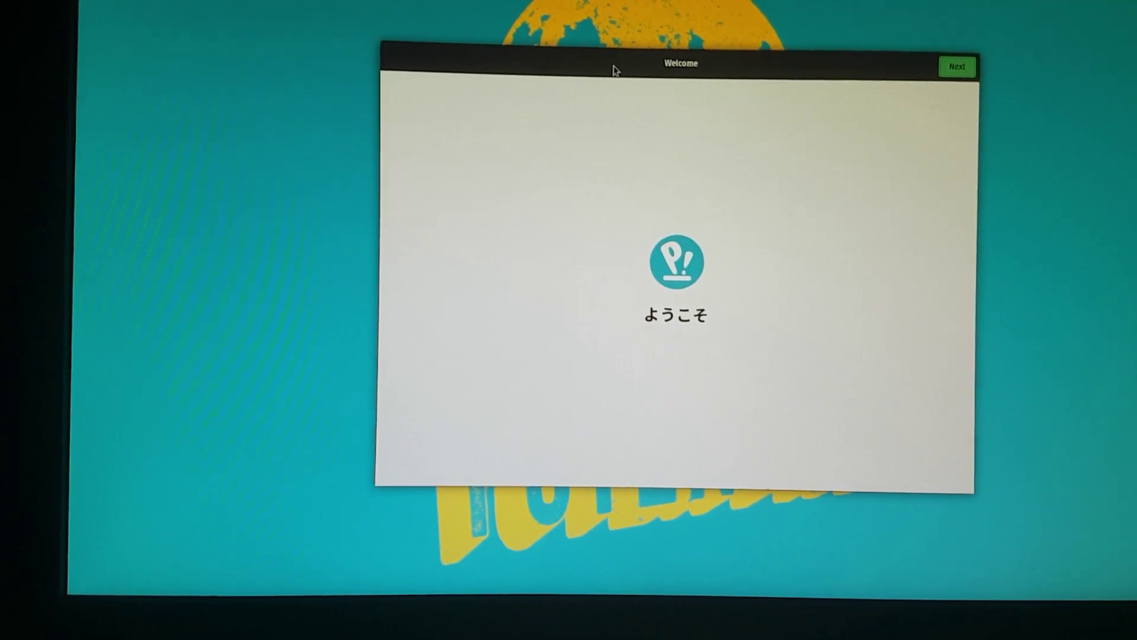
Go through Welcome, English (US) keyboard, location services on, CET time zone, and skip online accounts
click(966, 67)
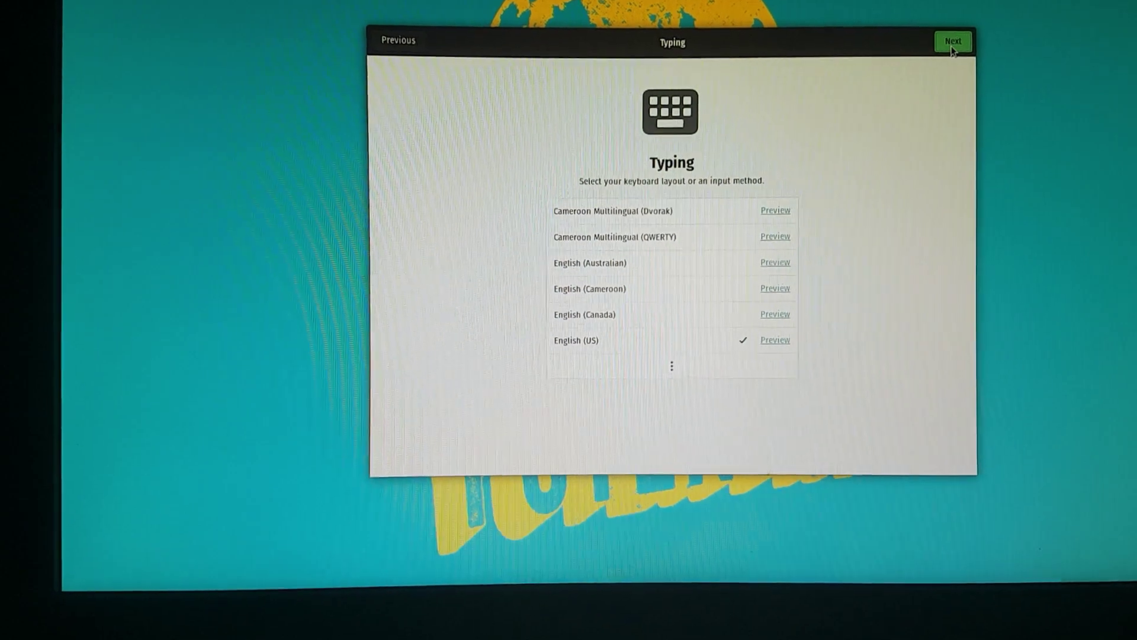
click(952, 47)
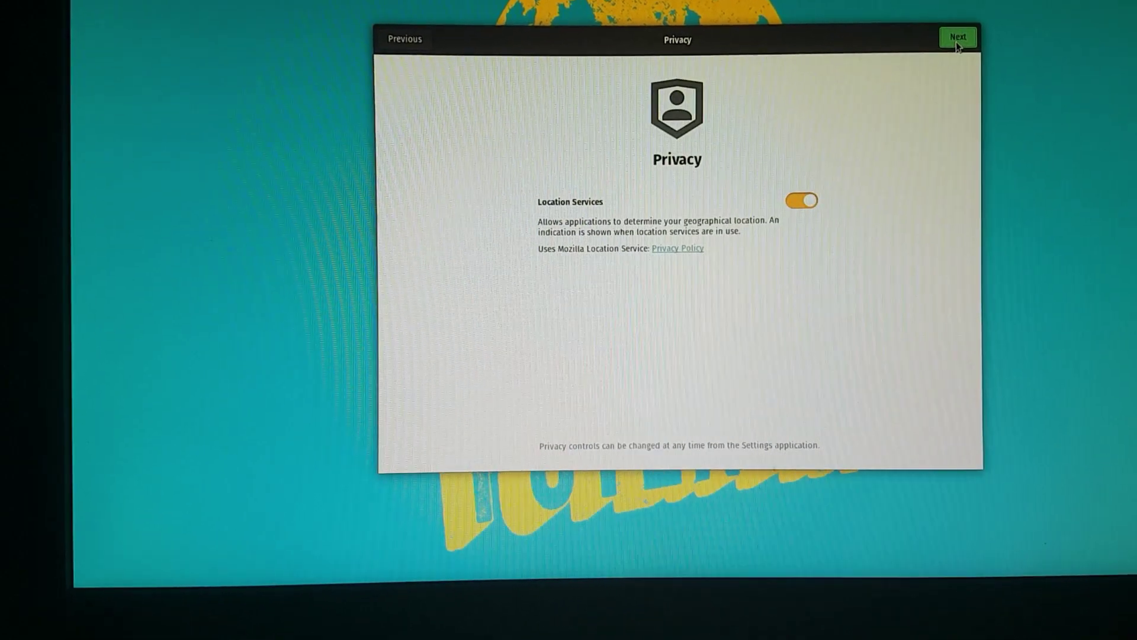
click(955, 34)
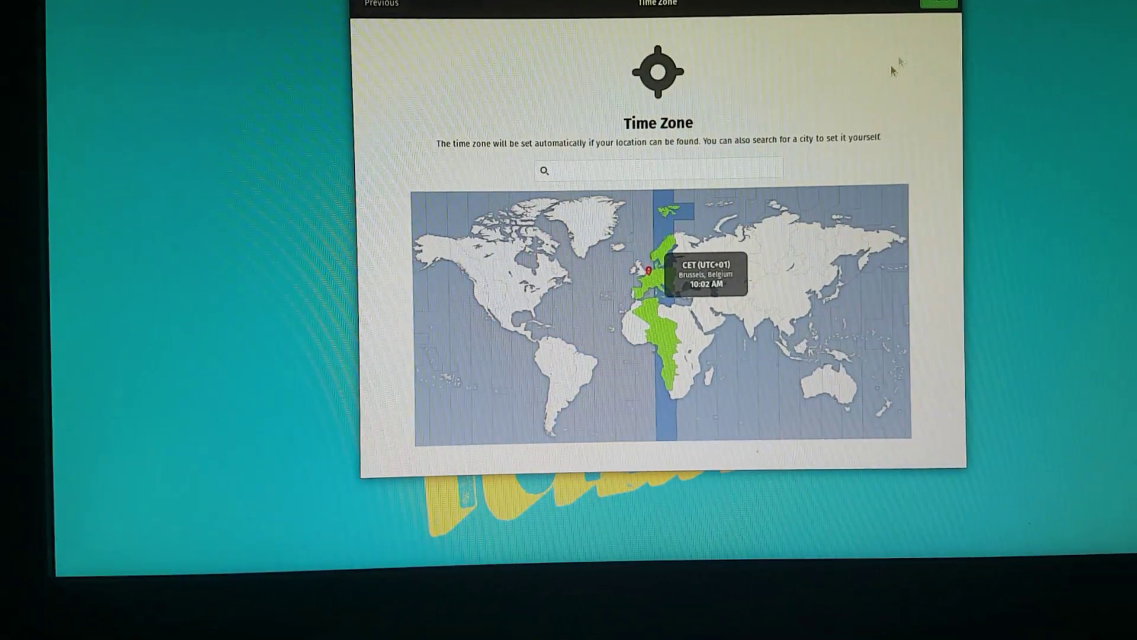
click(939, 3)
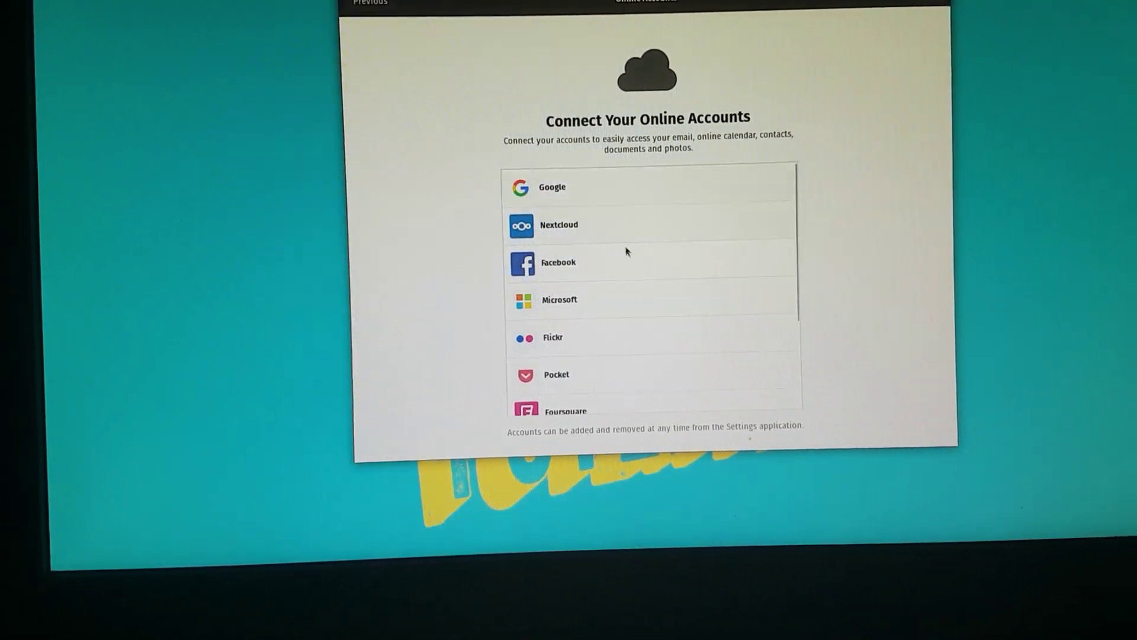
click(924, 5)
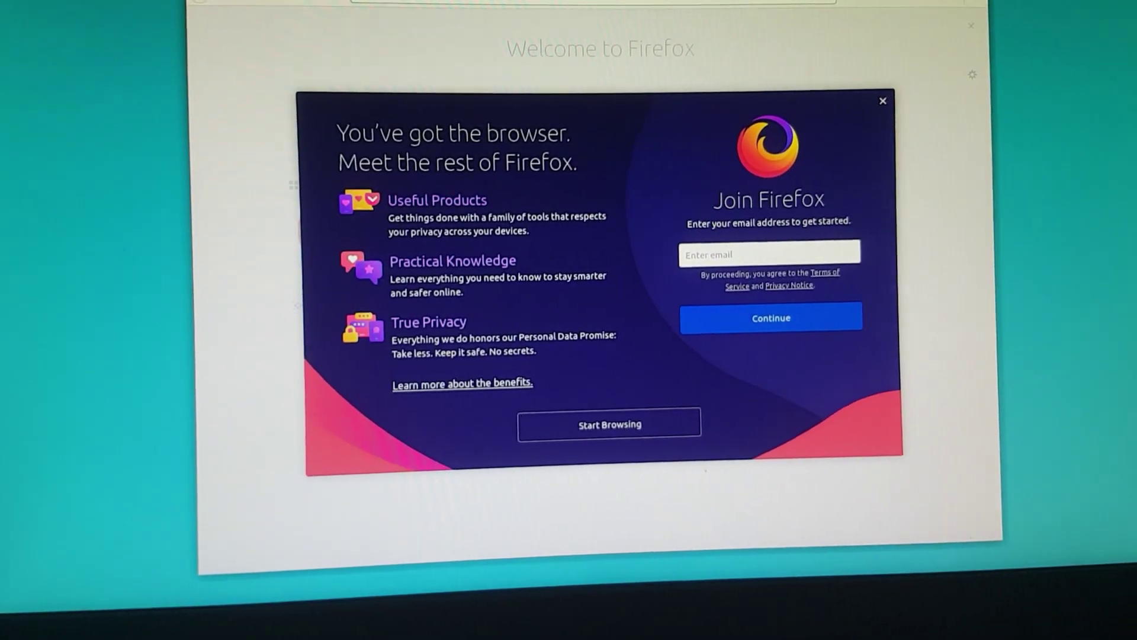
Quit Firefox, closing all tabs, and bring up the Power Off prompt
key(ctrl+q)
key(Return)
click(1128, 51)
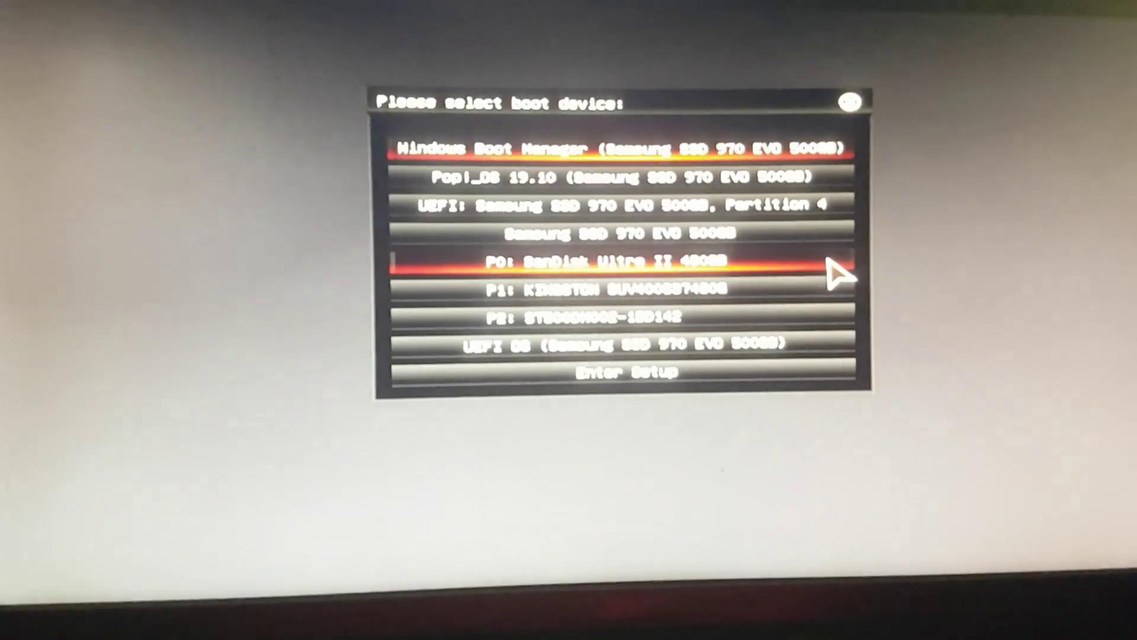
Choose Windows Boot Manager from the boot device list that also shows Pop!_OS
key(Down)
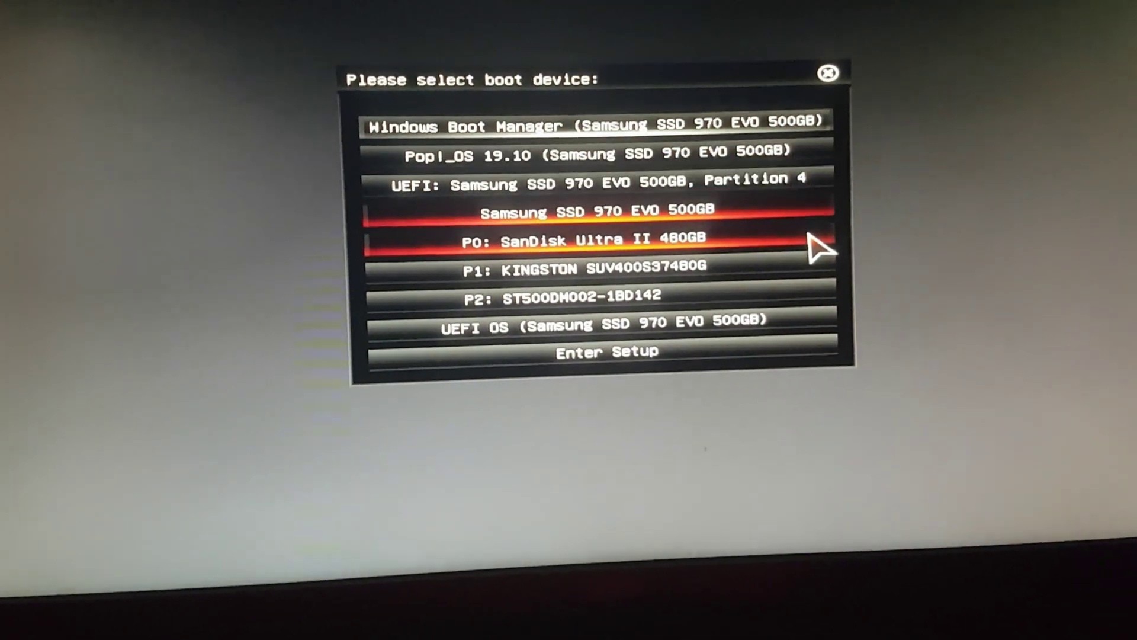
key(Up)
key(Down)
key(Up)
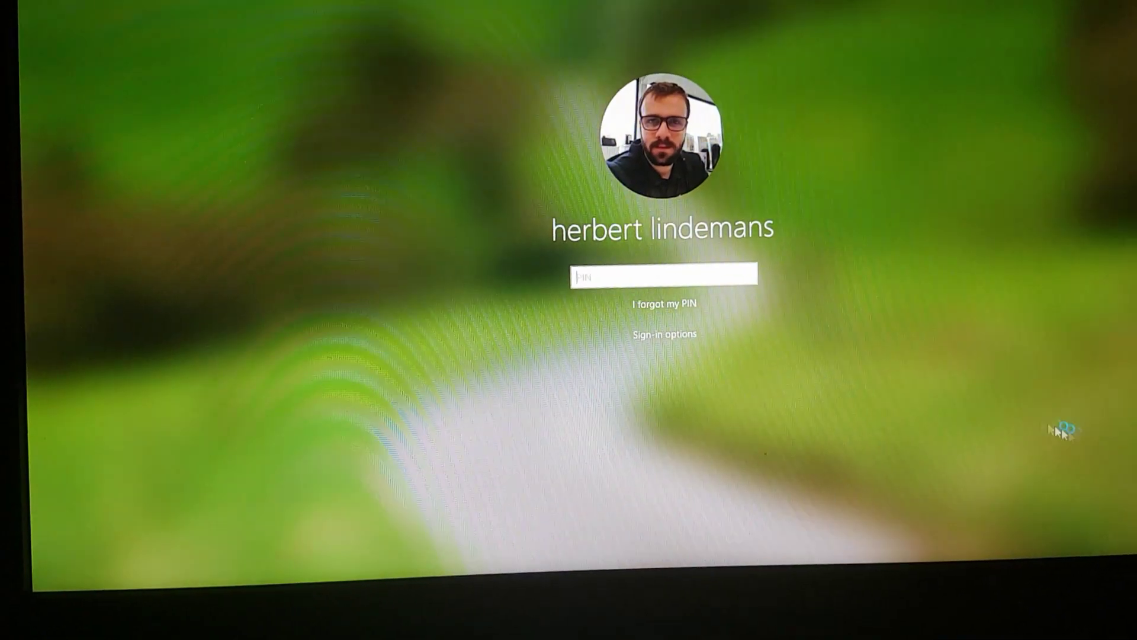
Restart Windows 10 from the PIN sign-in screen's power menu without signing in
click(1113, 536)
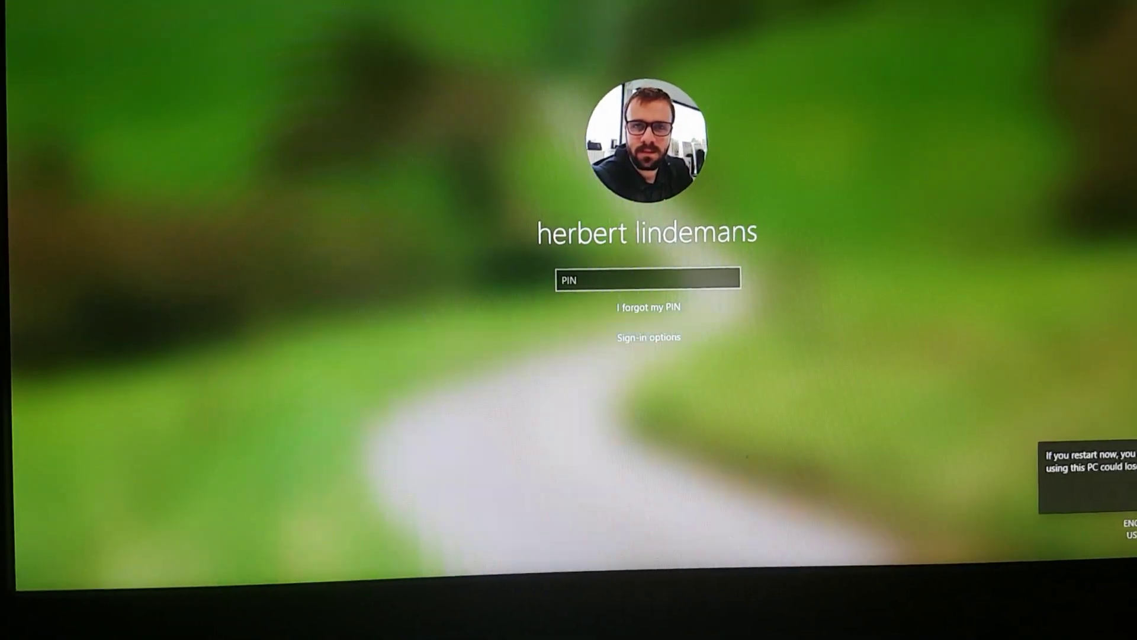
click(1102, 515)
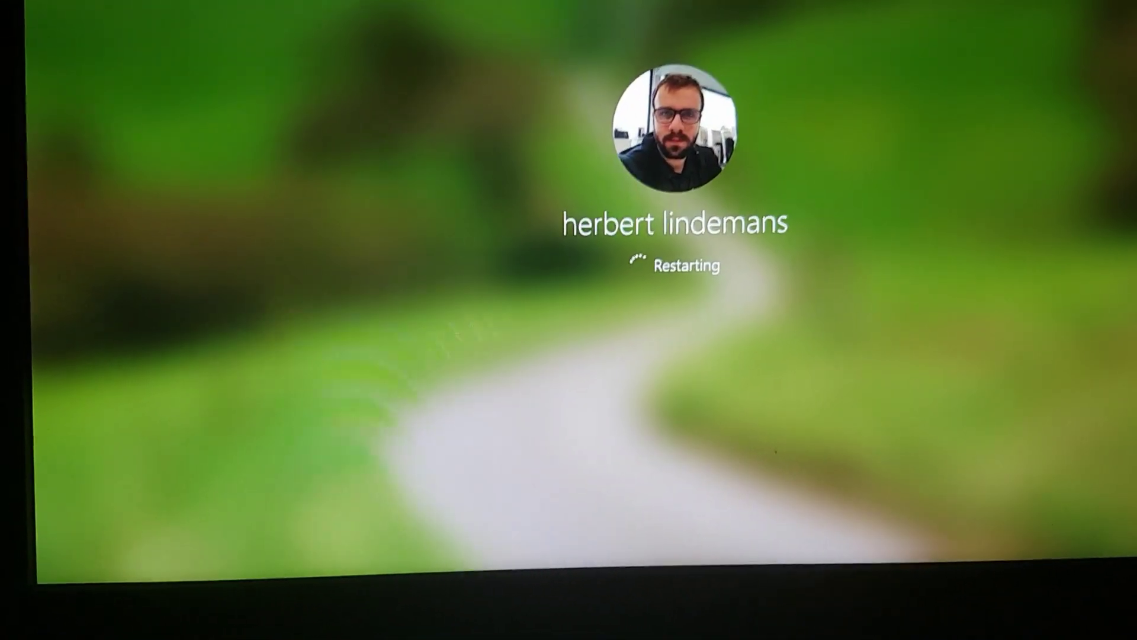